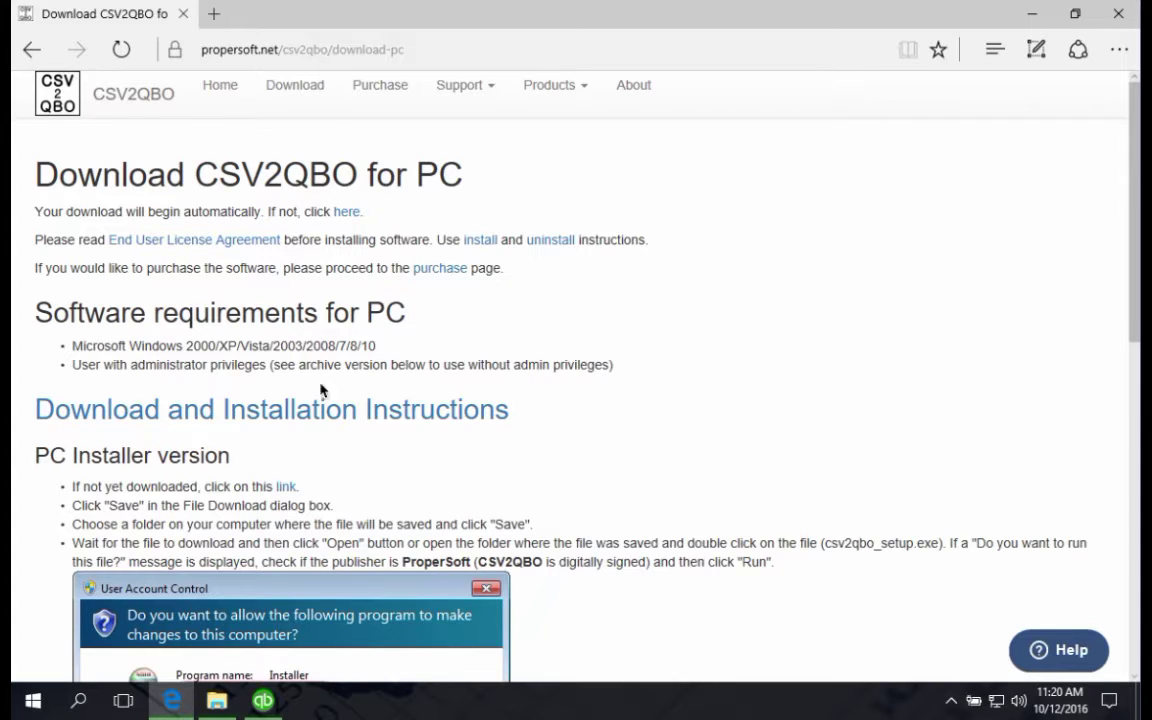
- Download the PC version of CSV2QBO from its product page and save csv2qbo_setup.exe
click(32, 49)
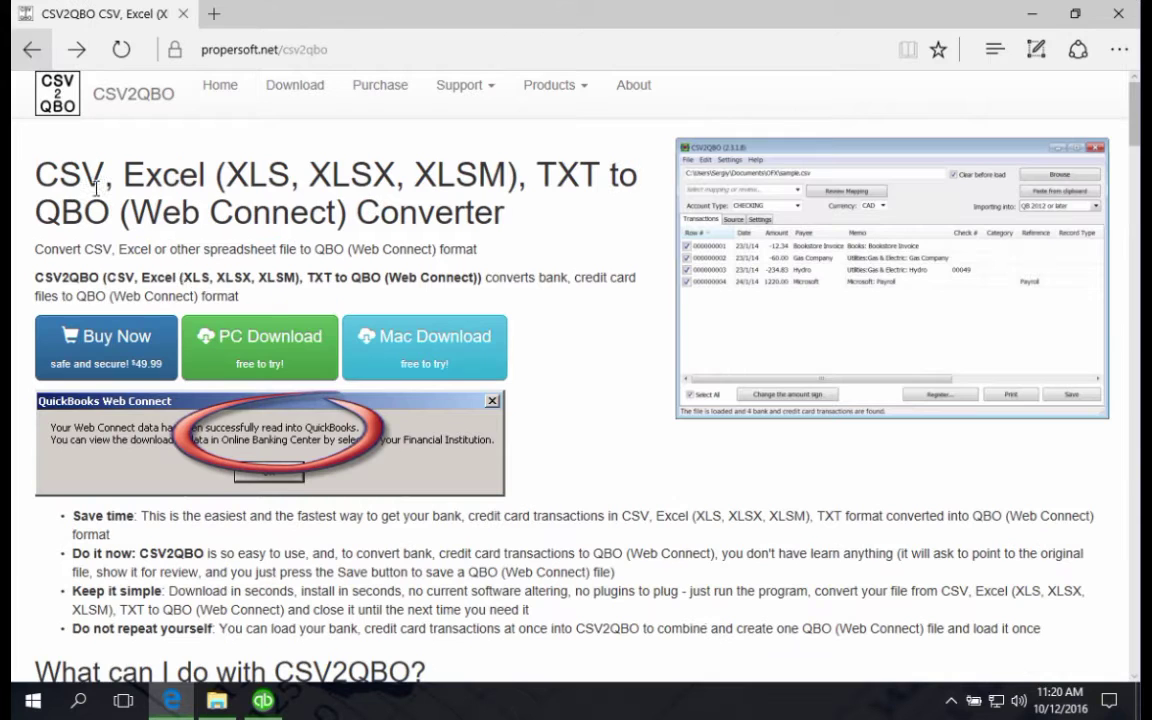
click(239, 352)
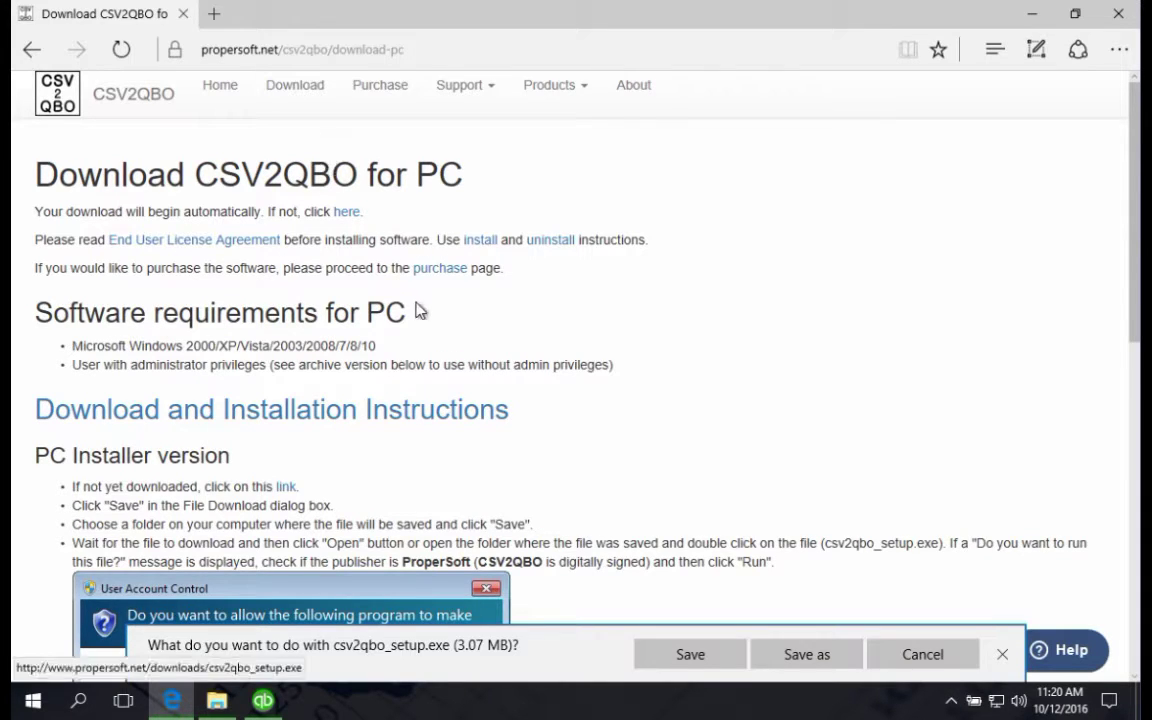
click(688, 659)
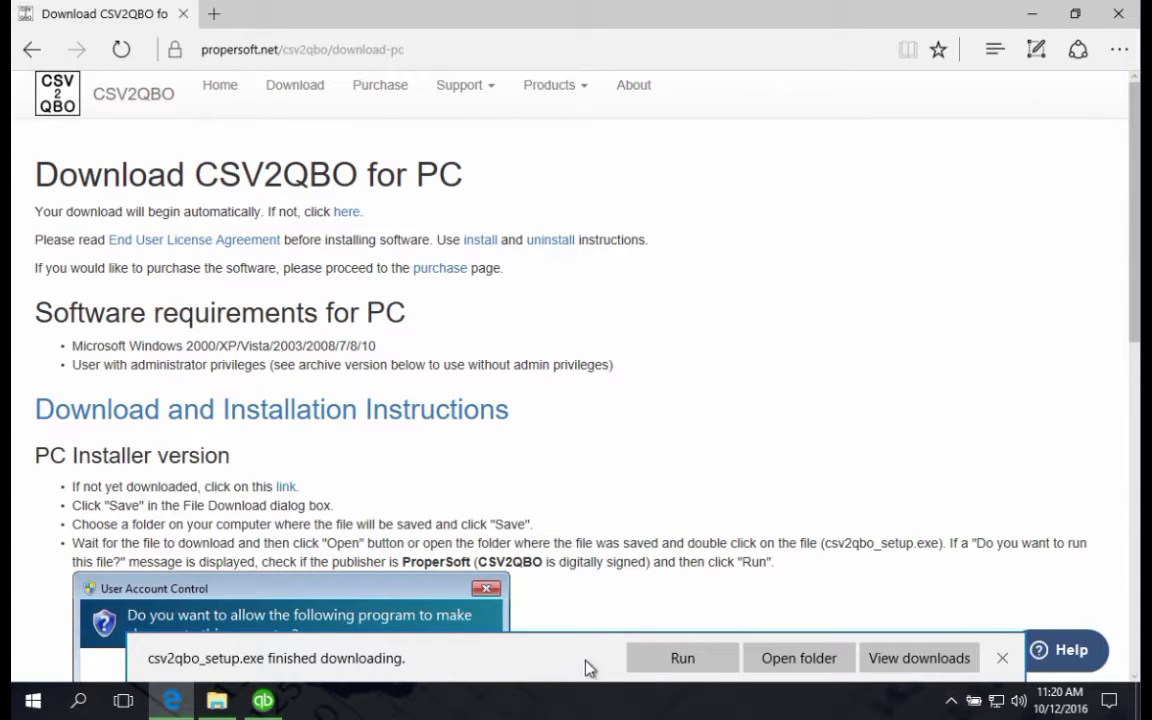
- Run the downloaded installer with administrator approval, install CSV2QBO in English after accepting the license agreement, and launch it
click(667, 657)
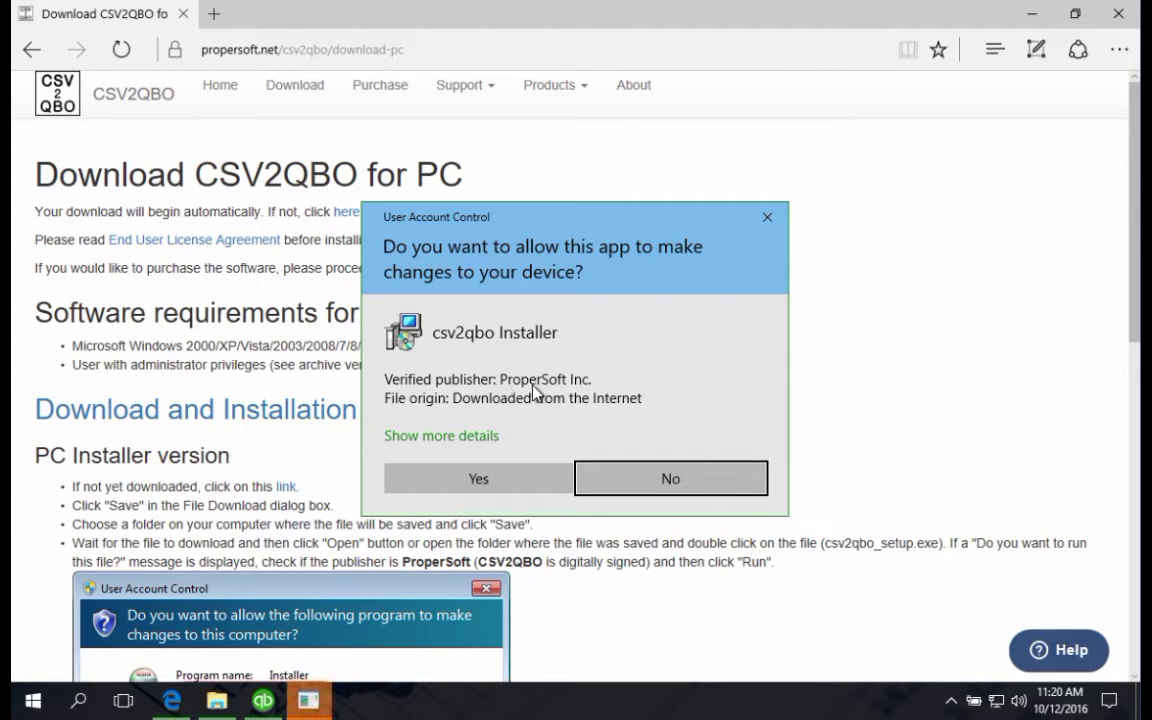
click(488, 480)
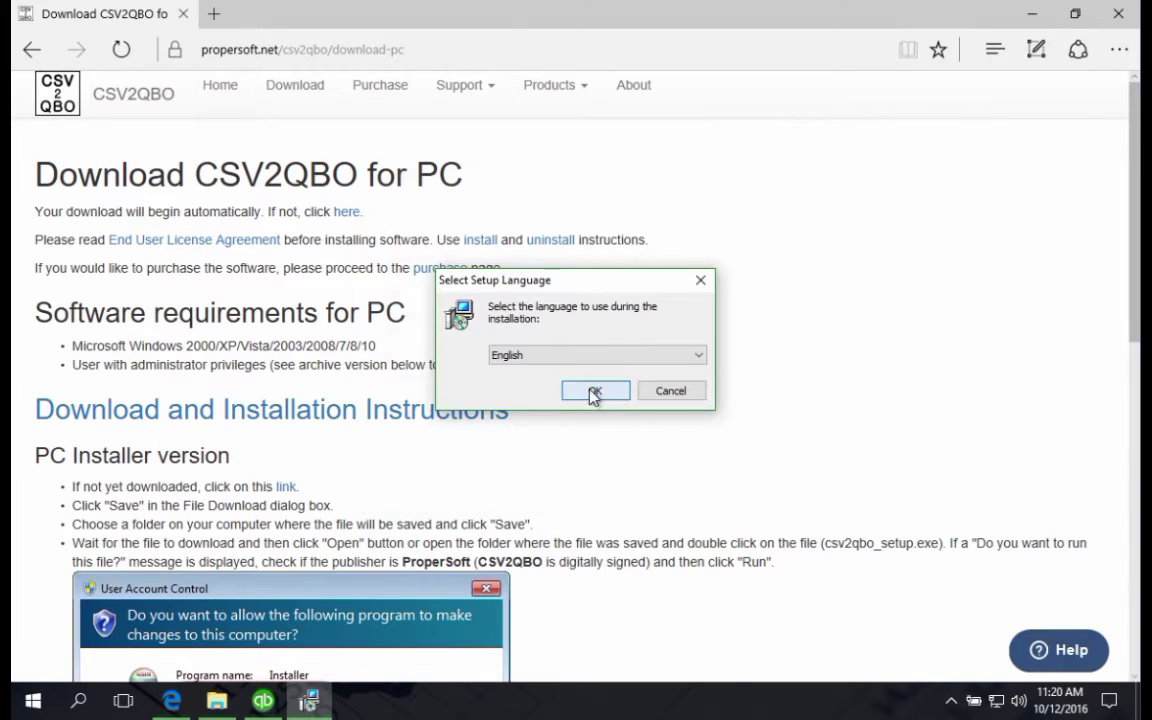
click(593, 392)
click(440, 441)
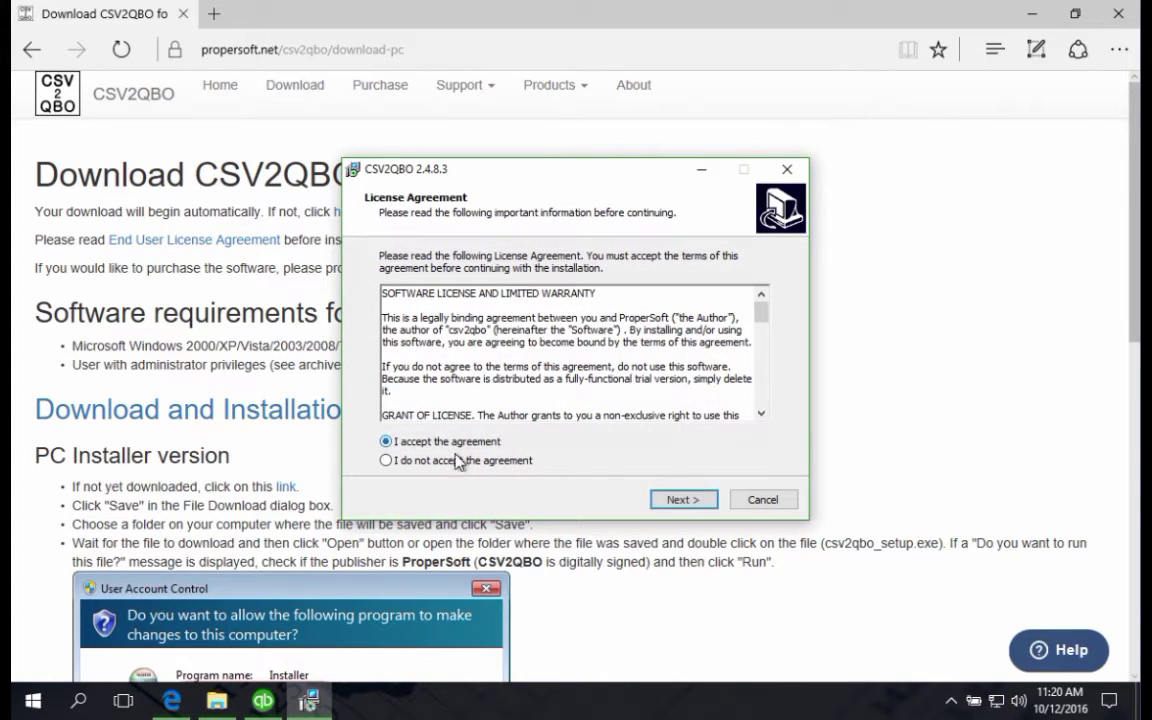
click(670, 503)
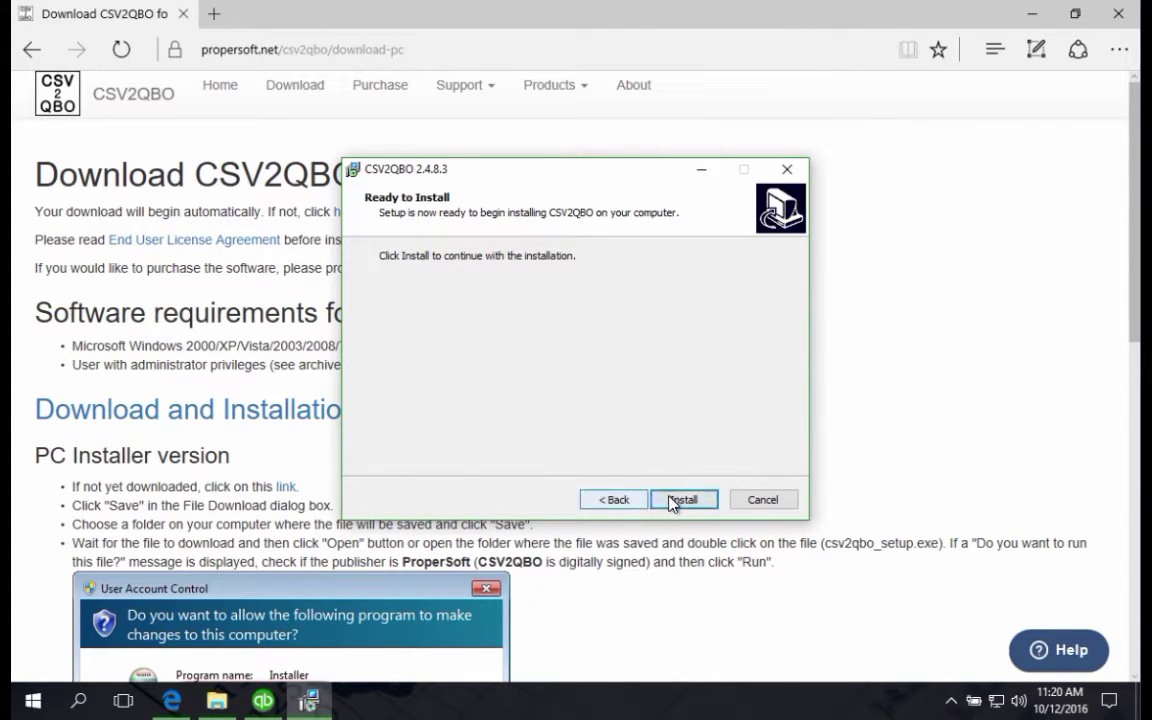
click(674, 503)
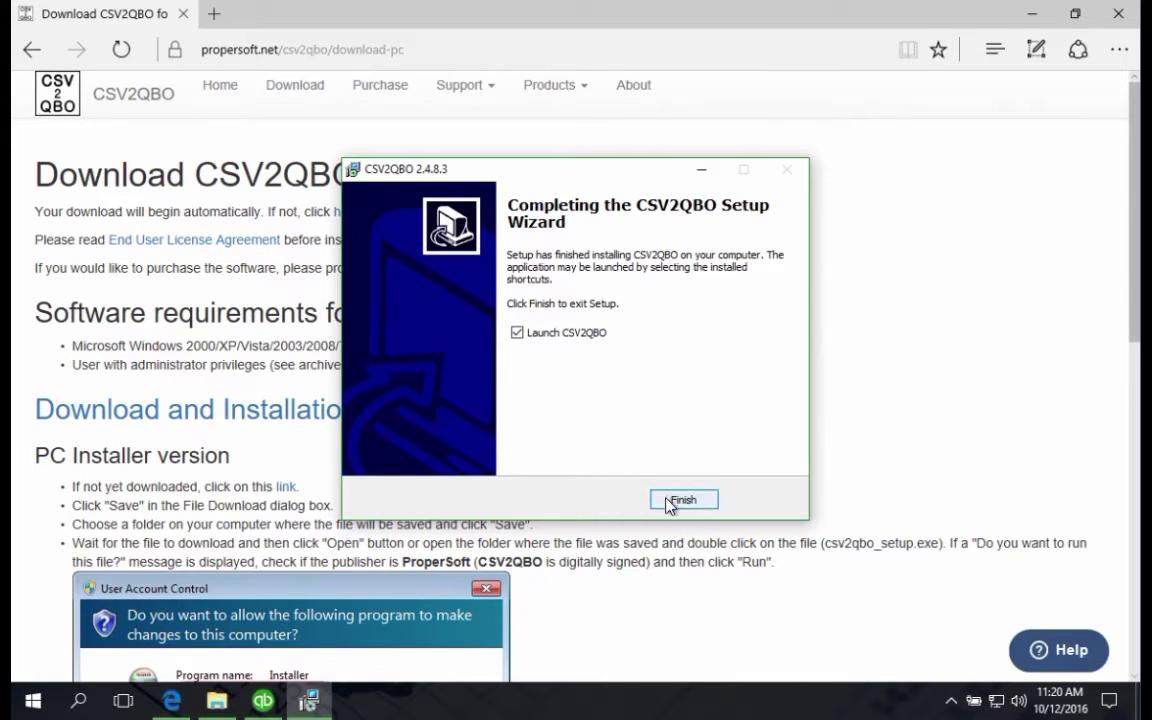
click(670, 504)
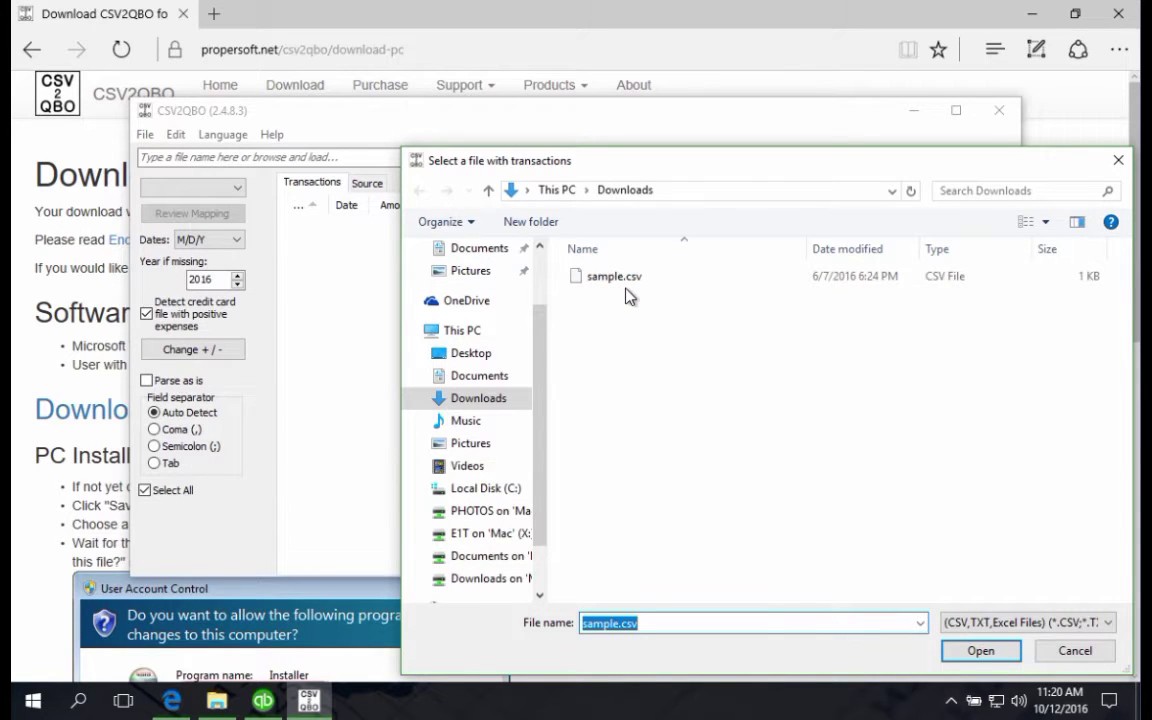
- Look through the CSV2QBO download and product pages for the portable version, the usage manual and the sample CSV file
click(38, 292)
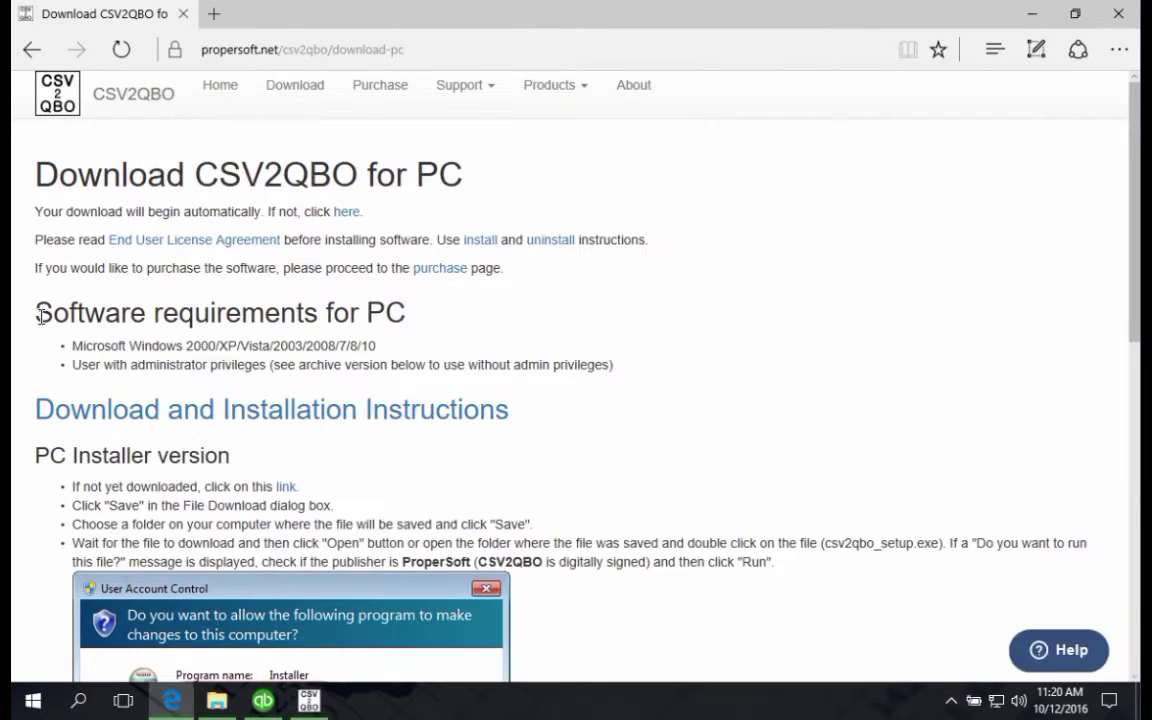
scroll(480, 368, down, 1)
scroll(480, 368, down, 7)
scroll(493, 375, up, 3)
scroll(497, 376, down, 1)
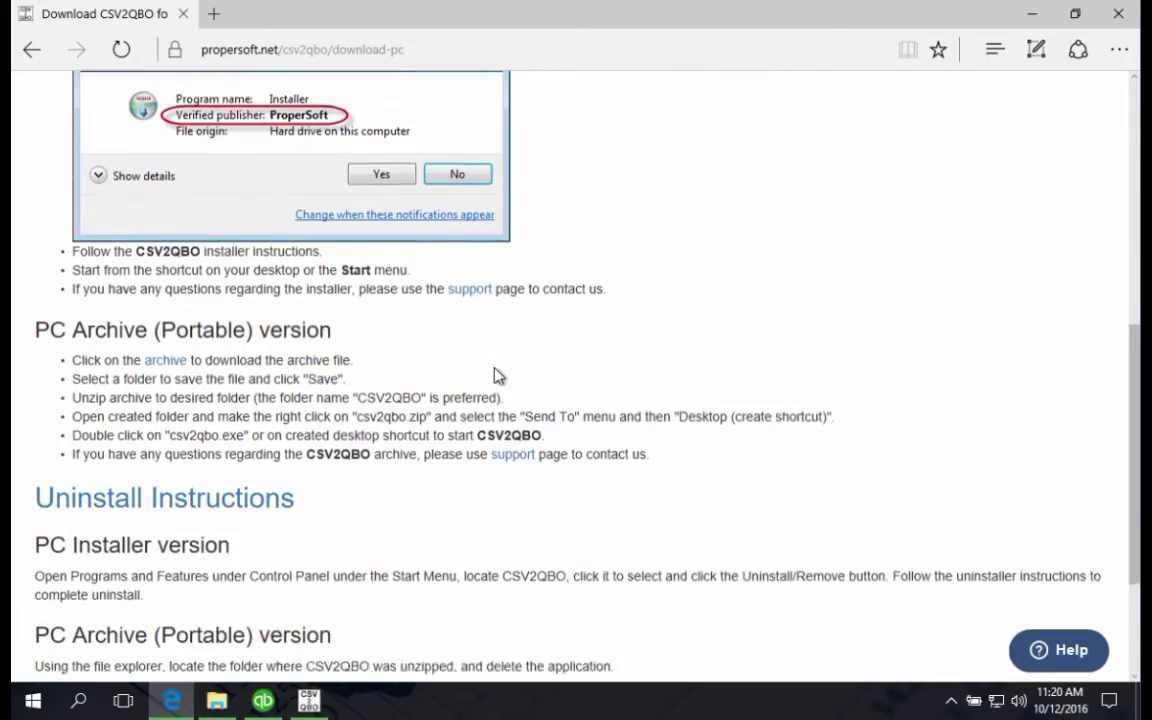
scroll(497, 376, up, 6)
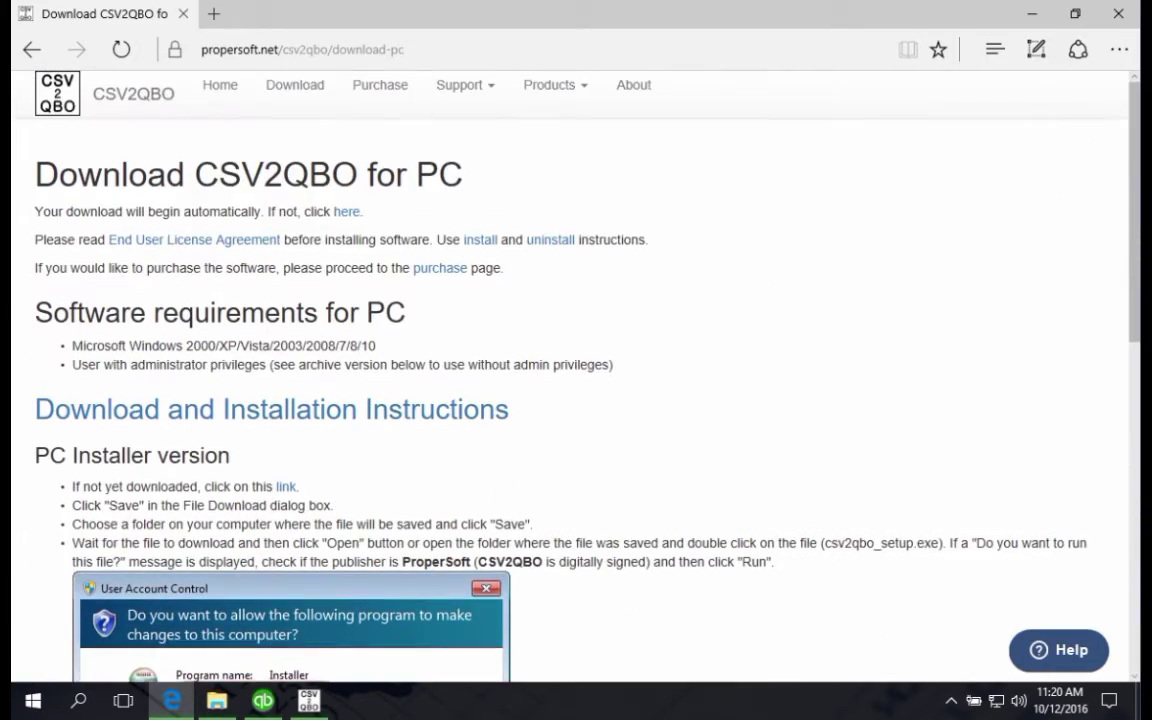
click(35, 53)
scroll(434, 277, down, 10)
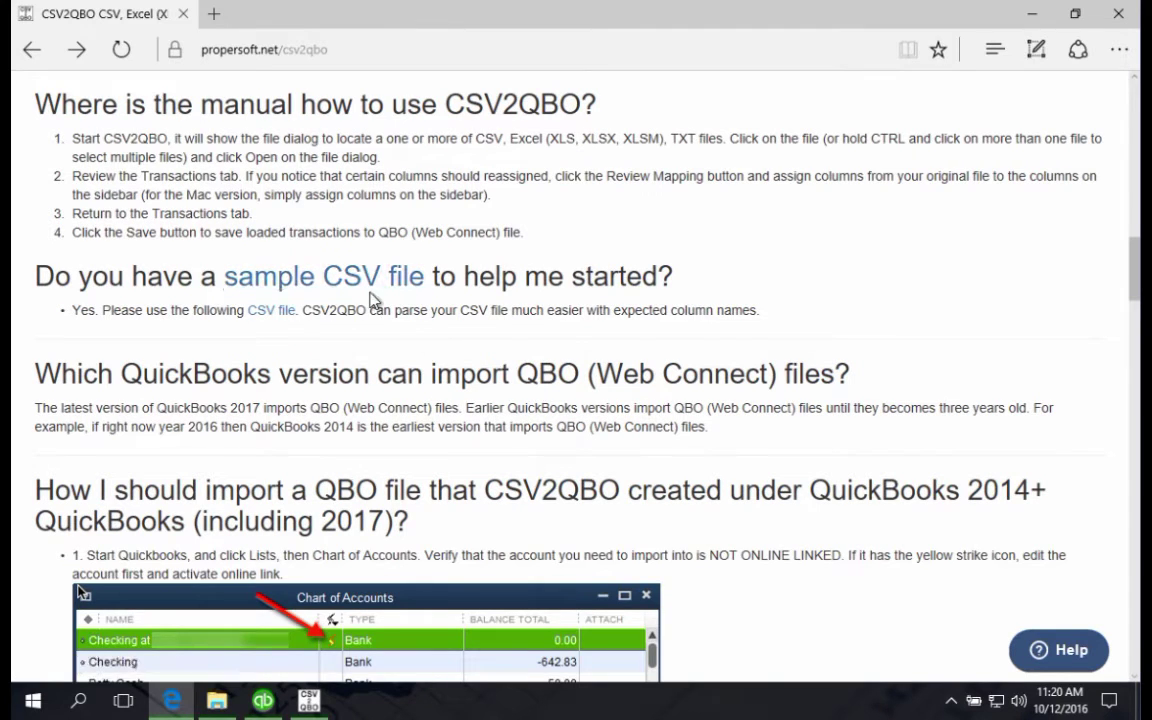
scroll(326, 500, down, 1)
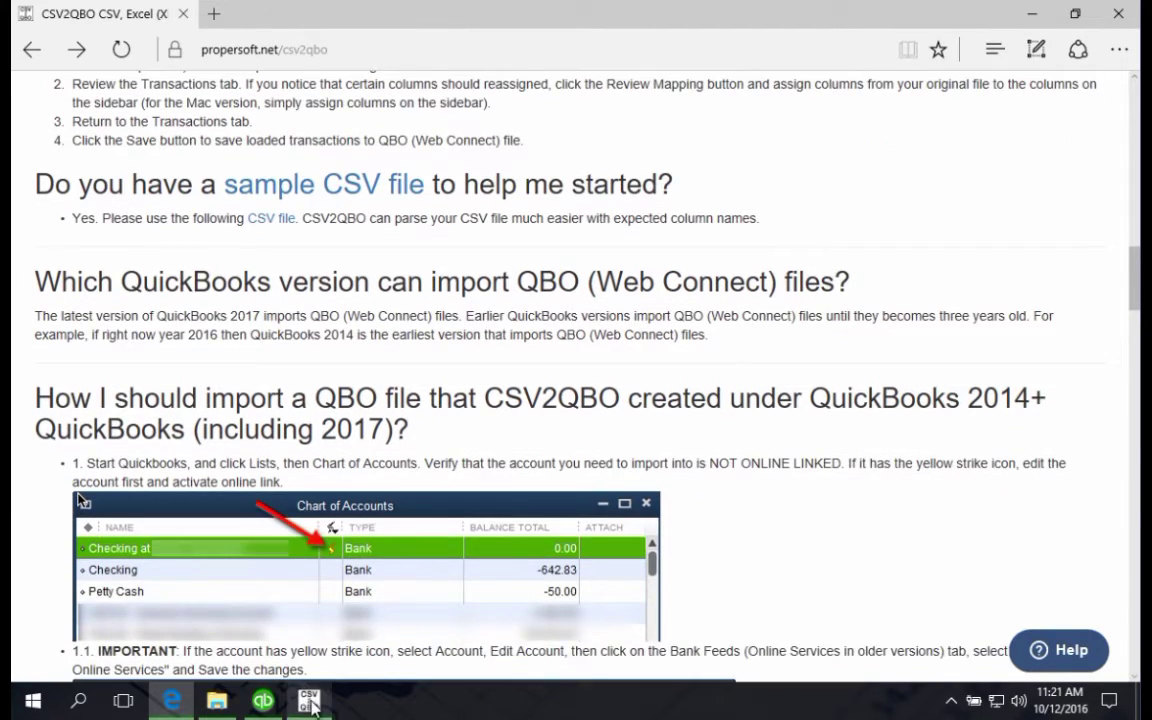
- Switch to CSV2QBO and load sample.csv from the Downloads folder
click(309, 701)
click(604, 276)
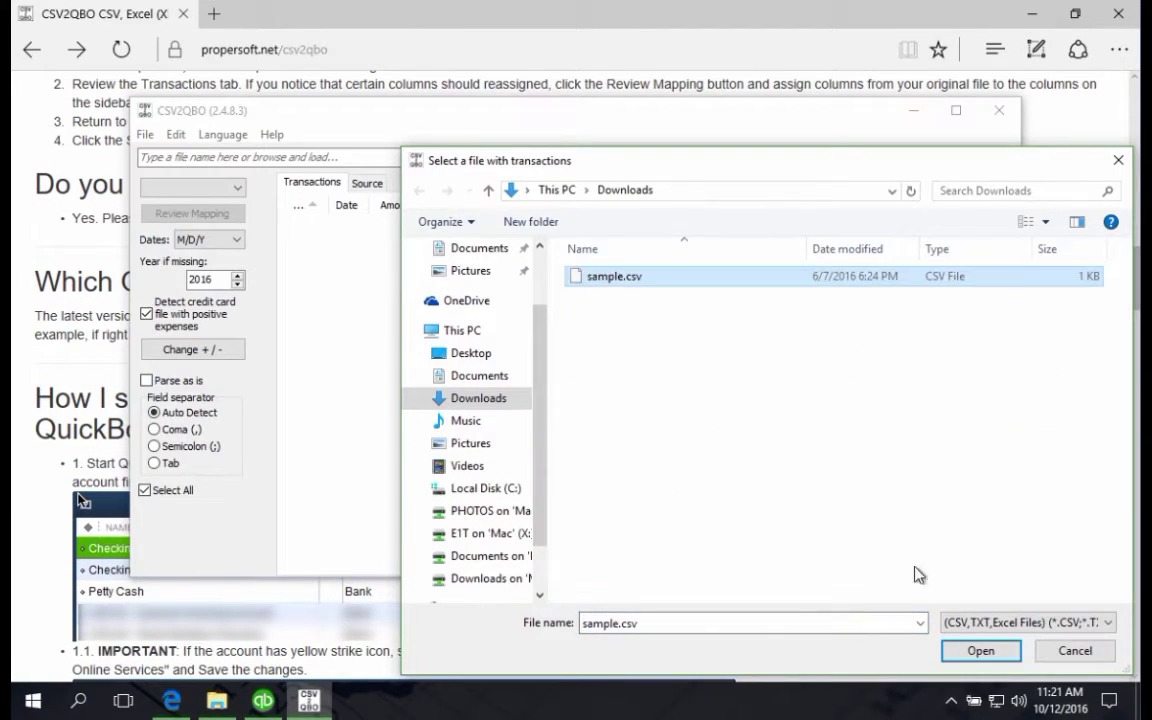
click(975, 652)
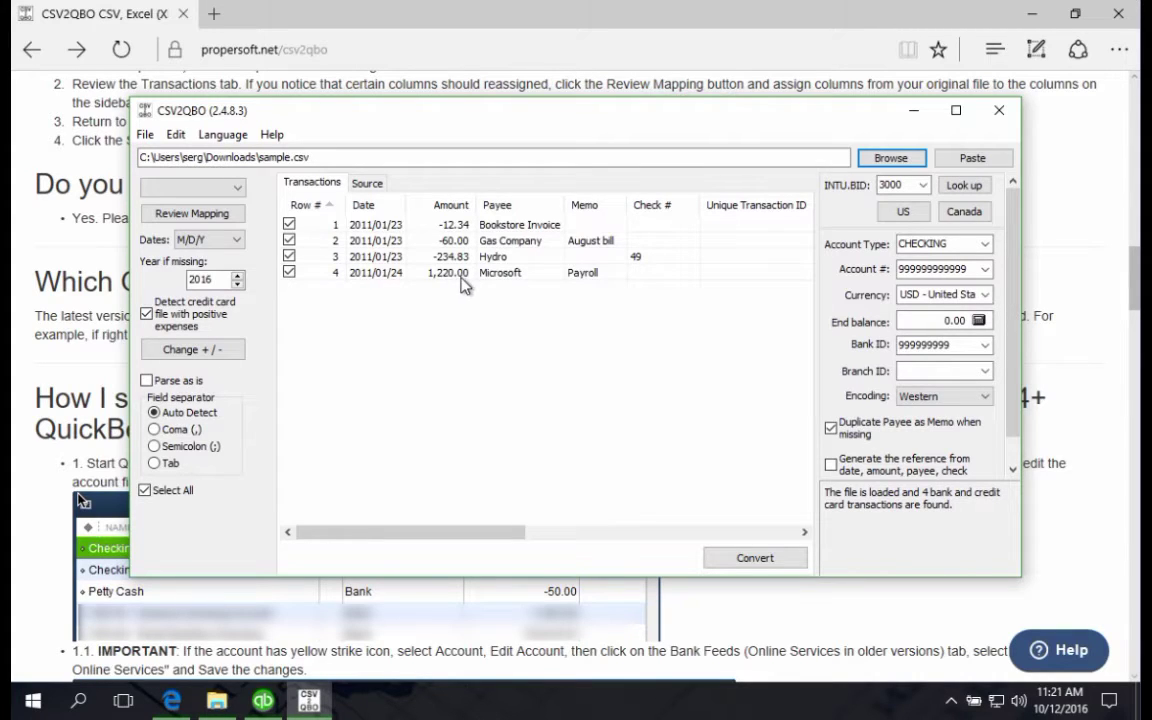
- Examine the source data of the loaded file as a table and as raw text, and return to the transactions
click(366, 185)
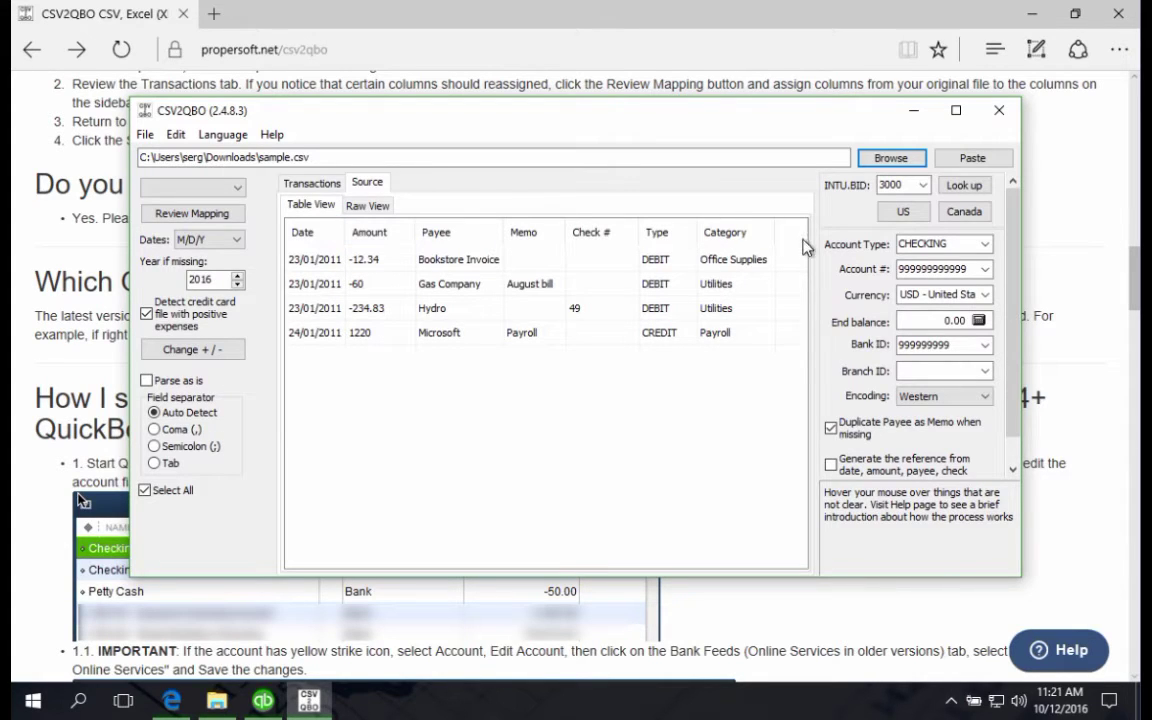
click(366, 206)
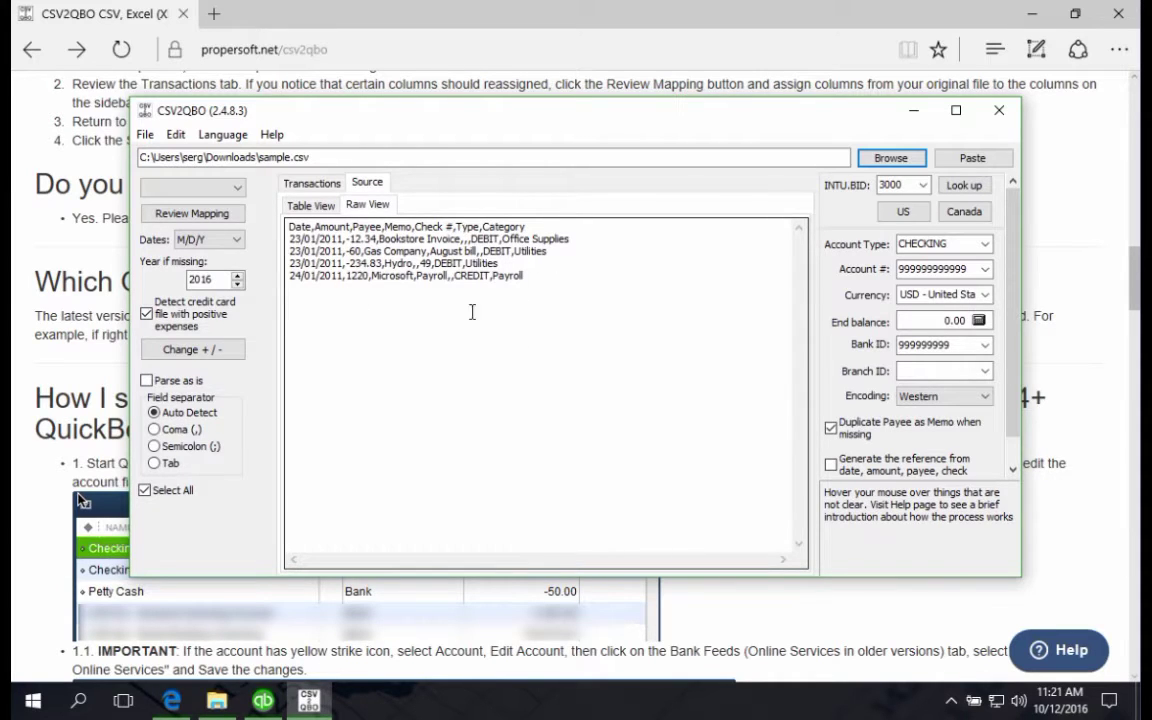
click(308, 205)
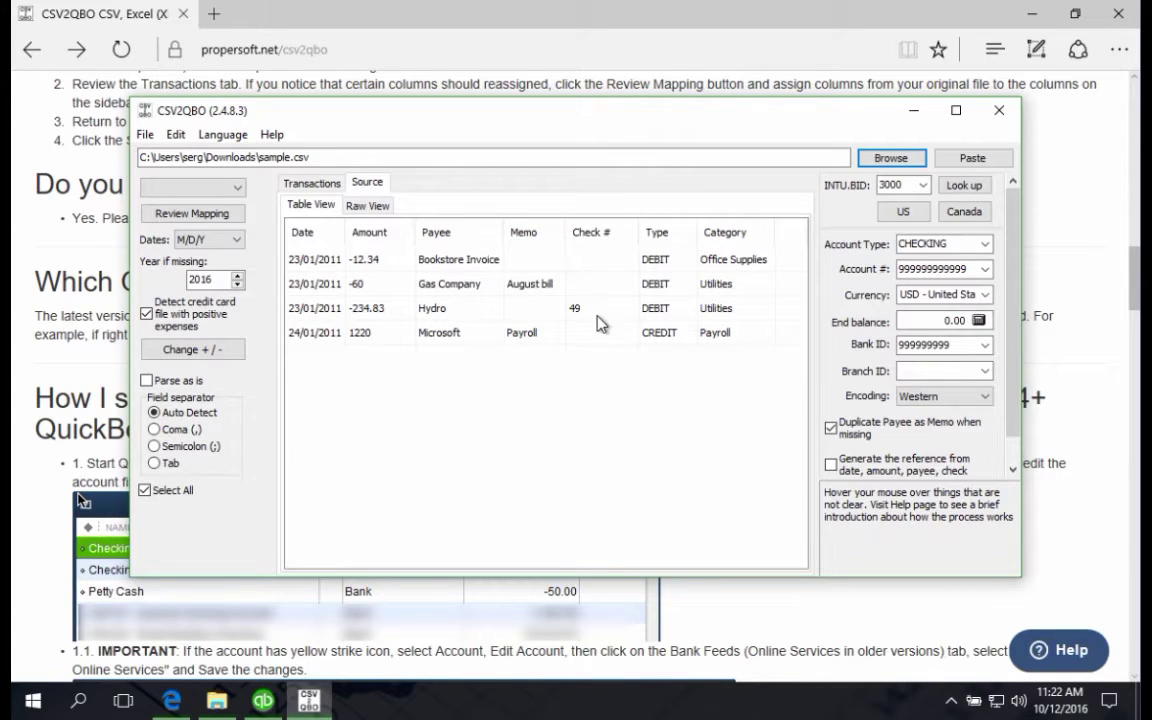
click(322, 186)
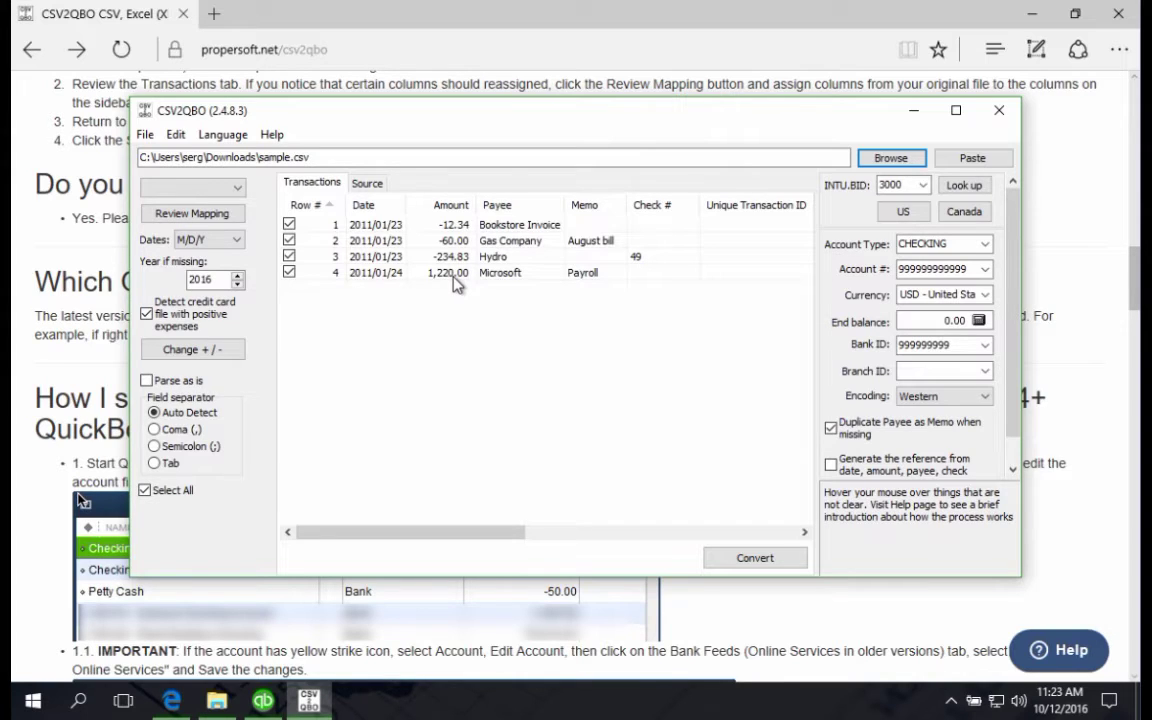
- Reverse the signs of the transaction amounts and switch them back
click(237, 355)
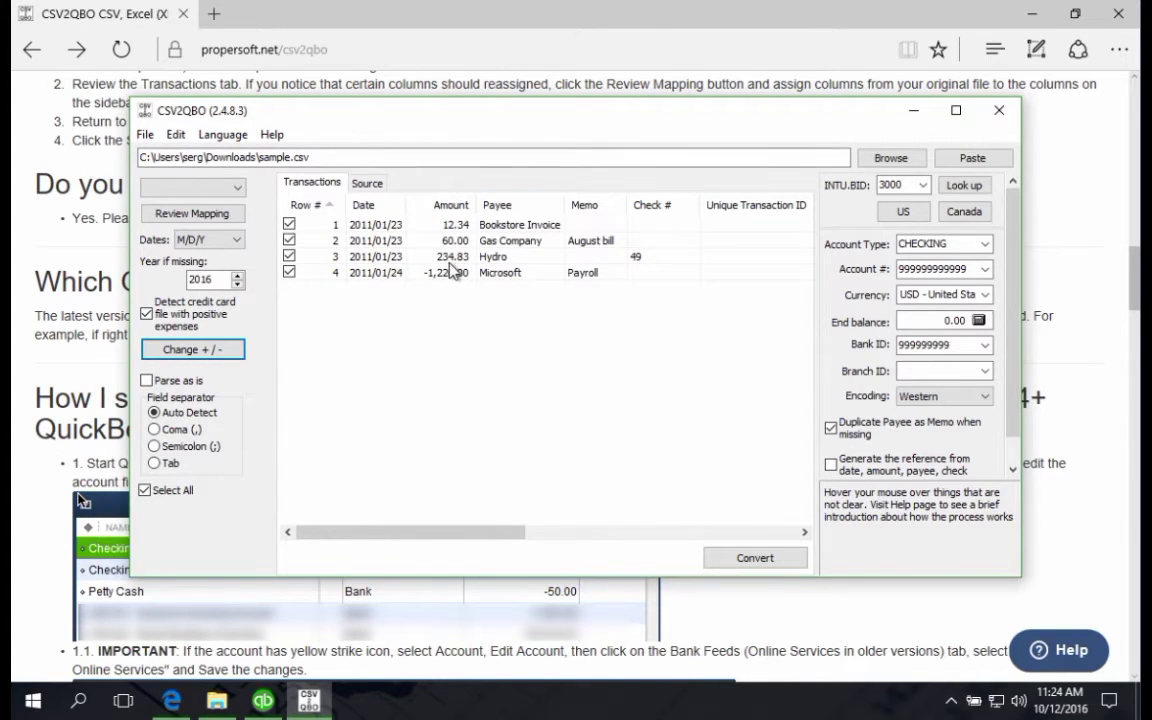
click(200, 352)
- Compare the dates in the raw source with the dates in the transactions, and check the available date order options
click(366, 184)
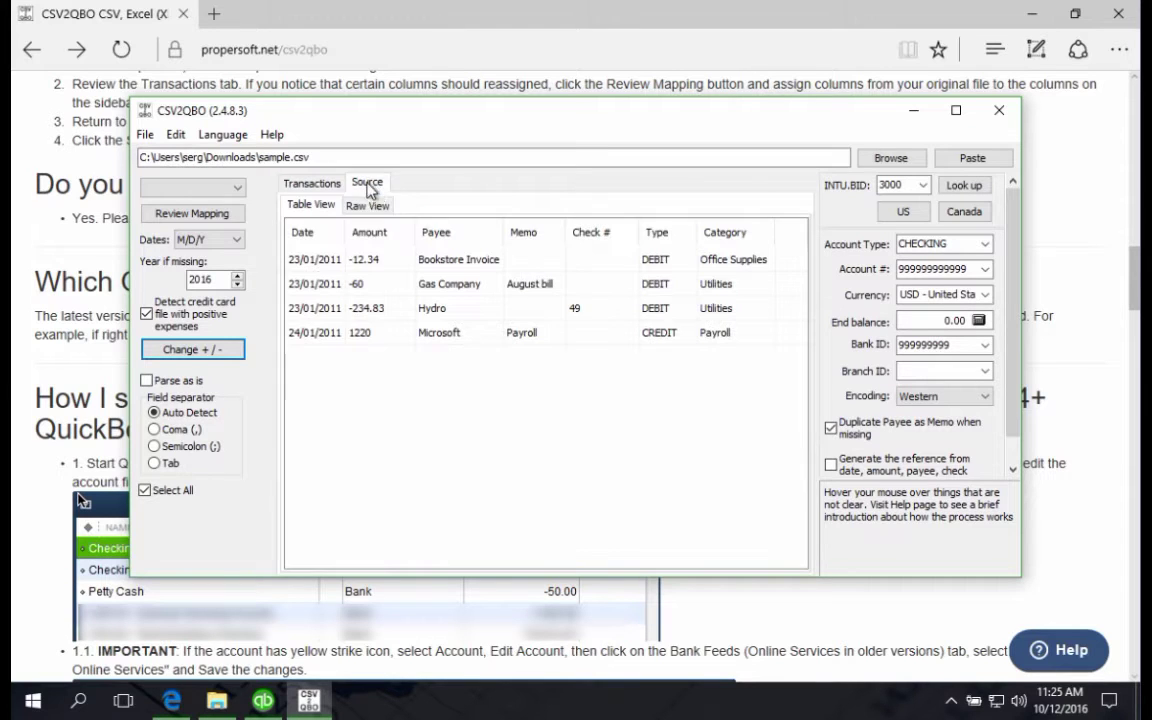
click(367, 205)
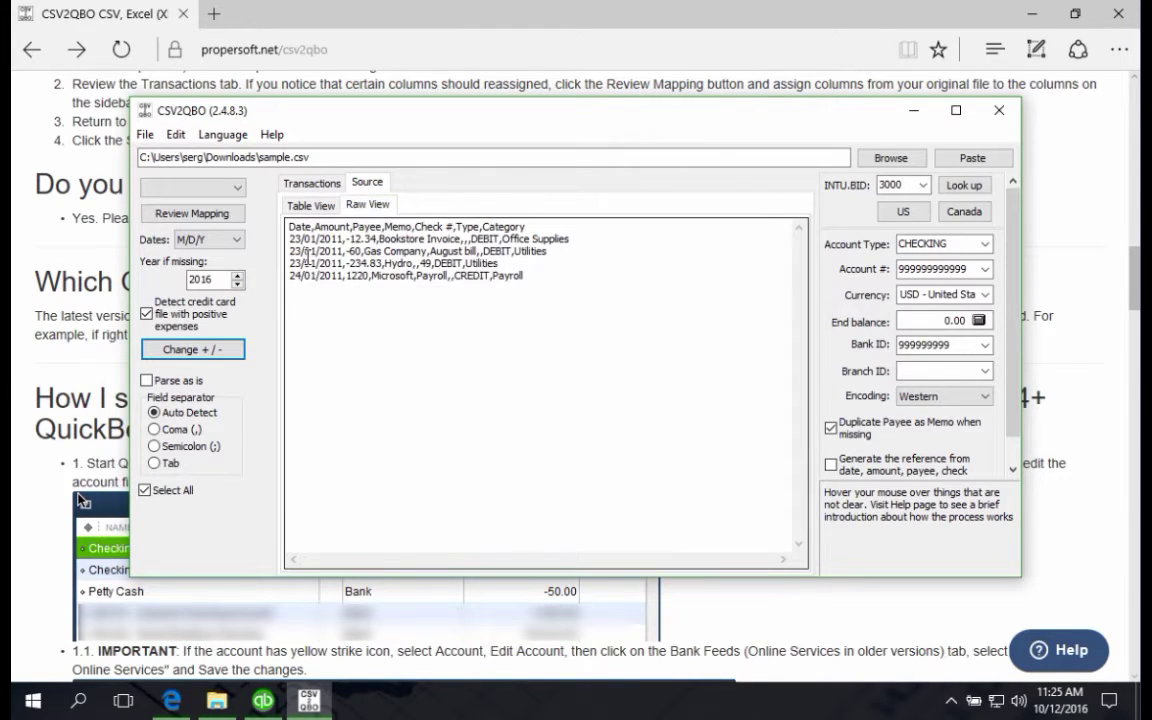
click(330, 188)
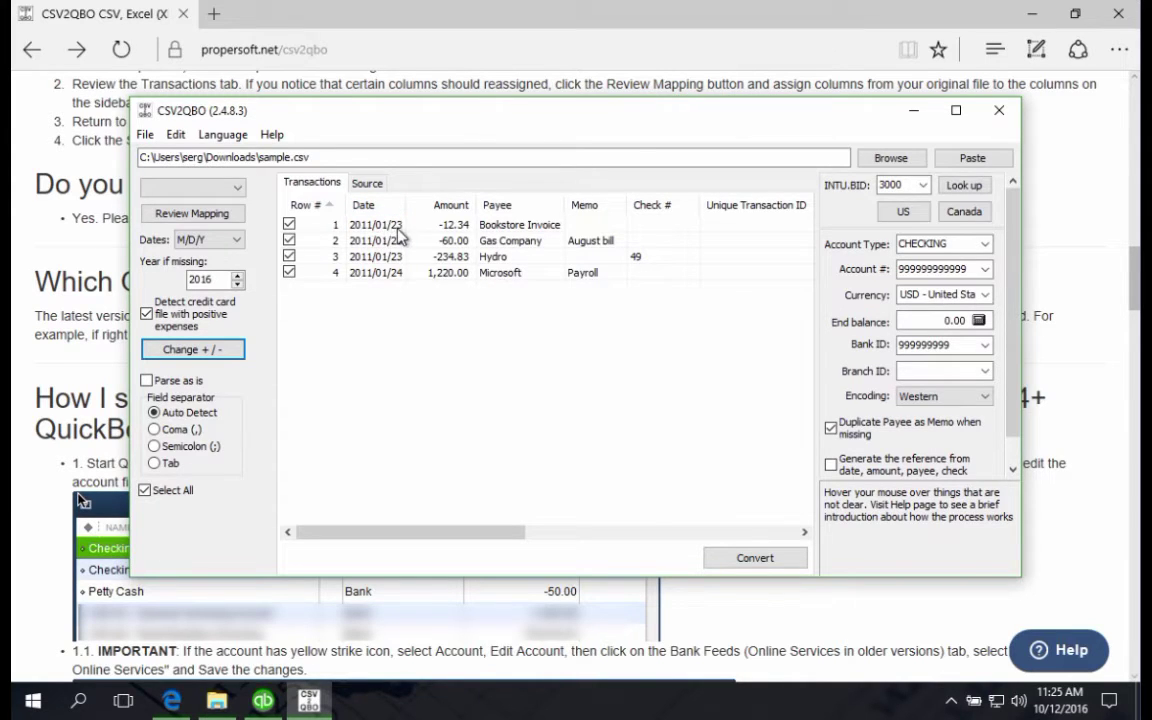
click(367, 183)
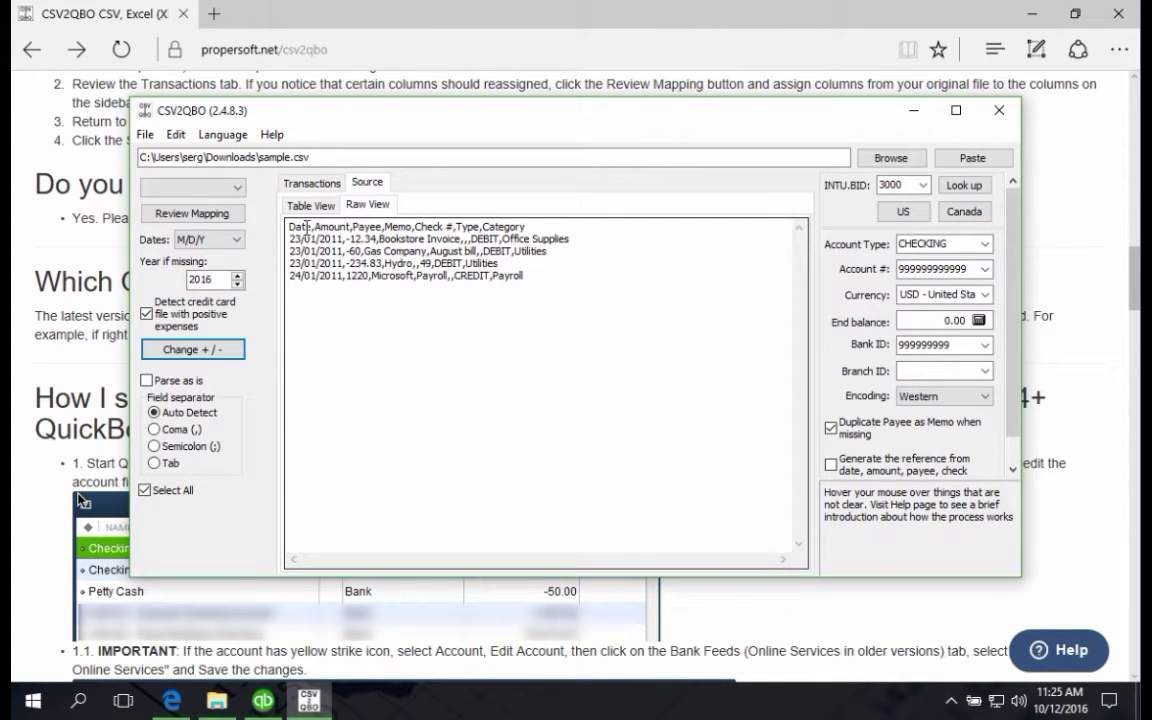
click(300, 183)
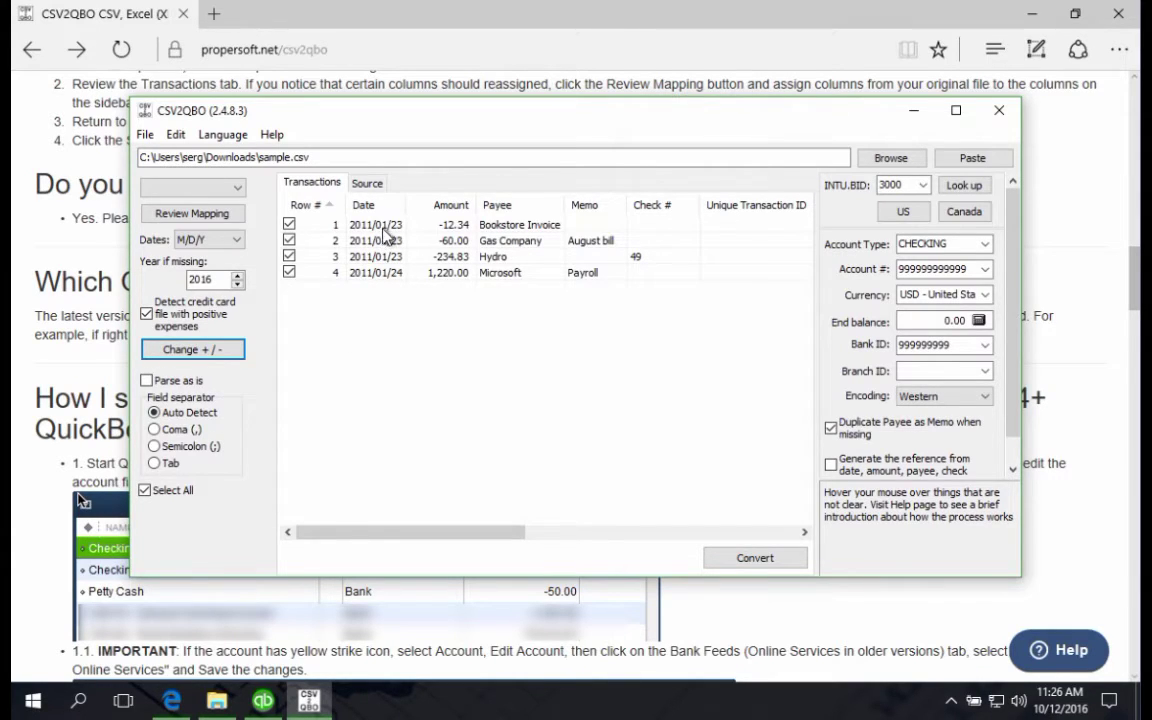
click(227, 245)
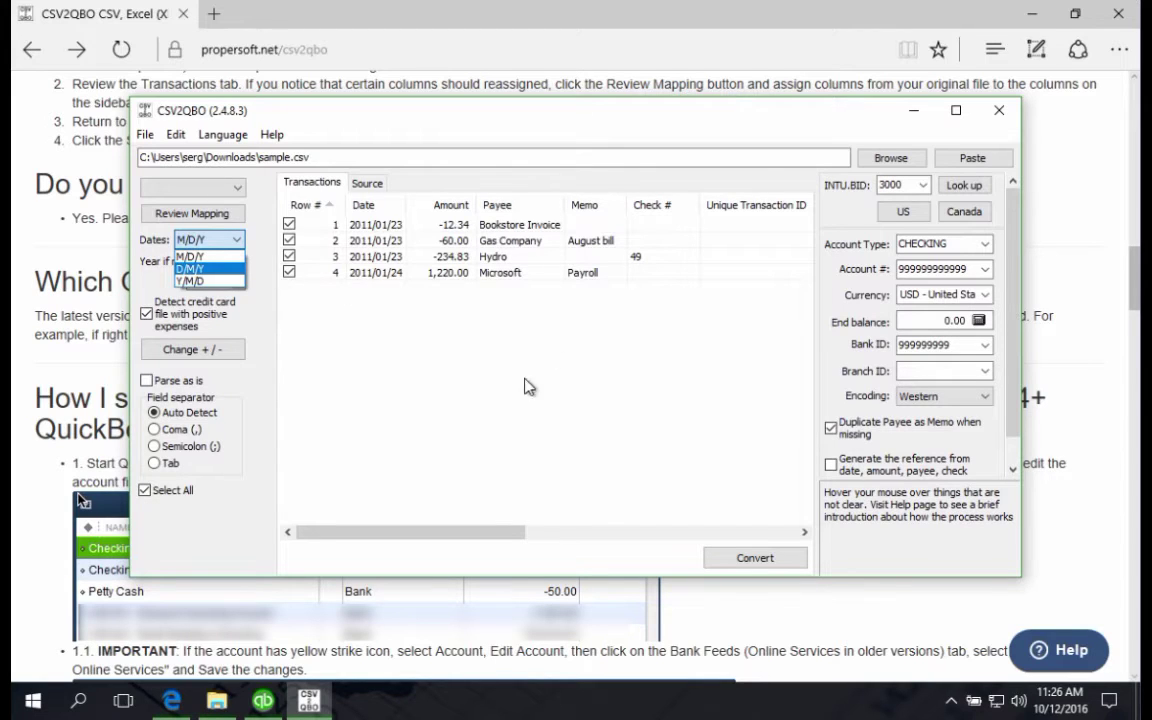
click(257, 213)
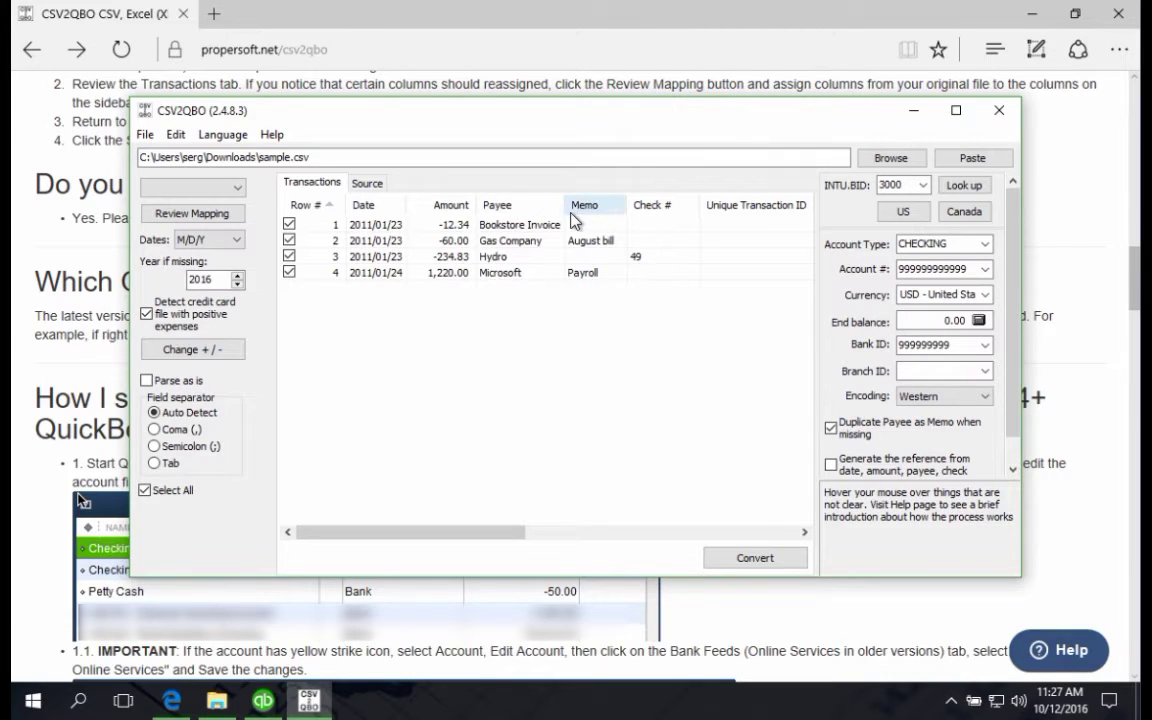
- Open the column mapping and swap two fields, assigning the Memo column to Payee and the Payee column to Memo
click(210, 214)
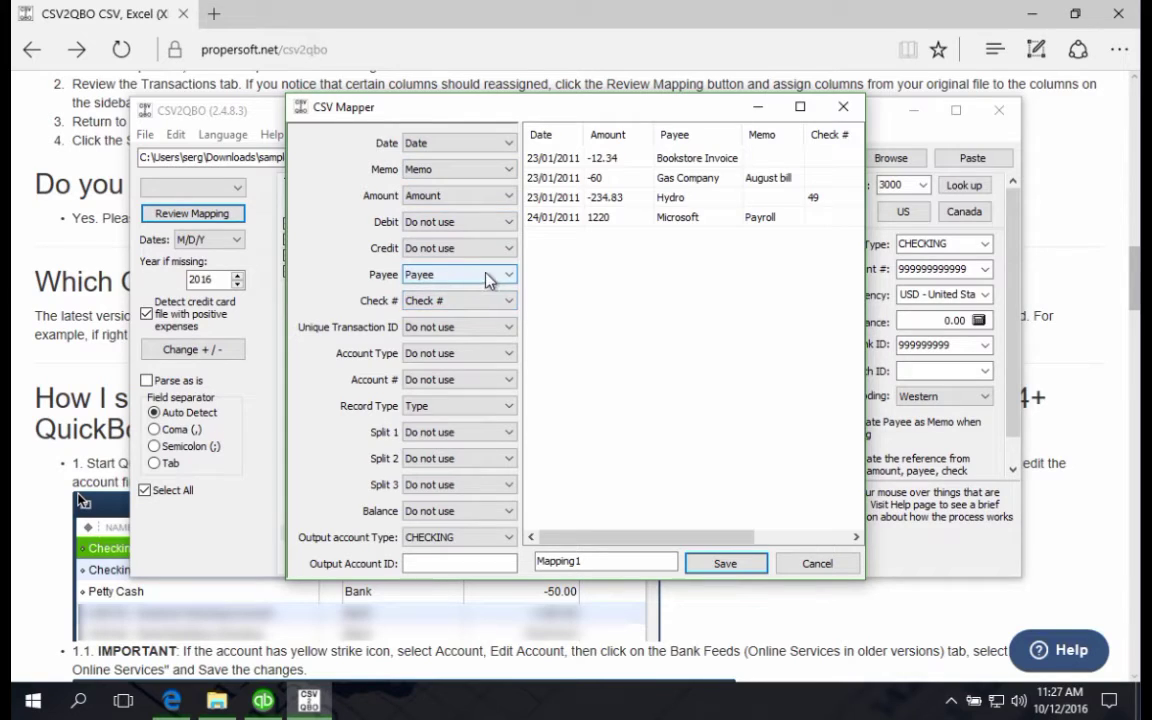
click(470, 274)
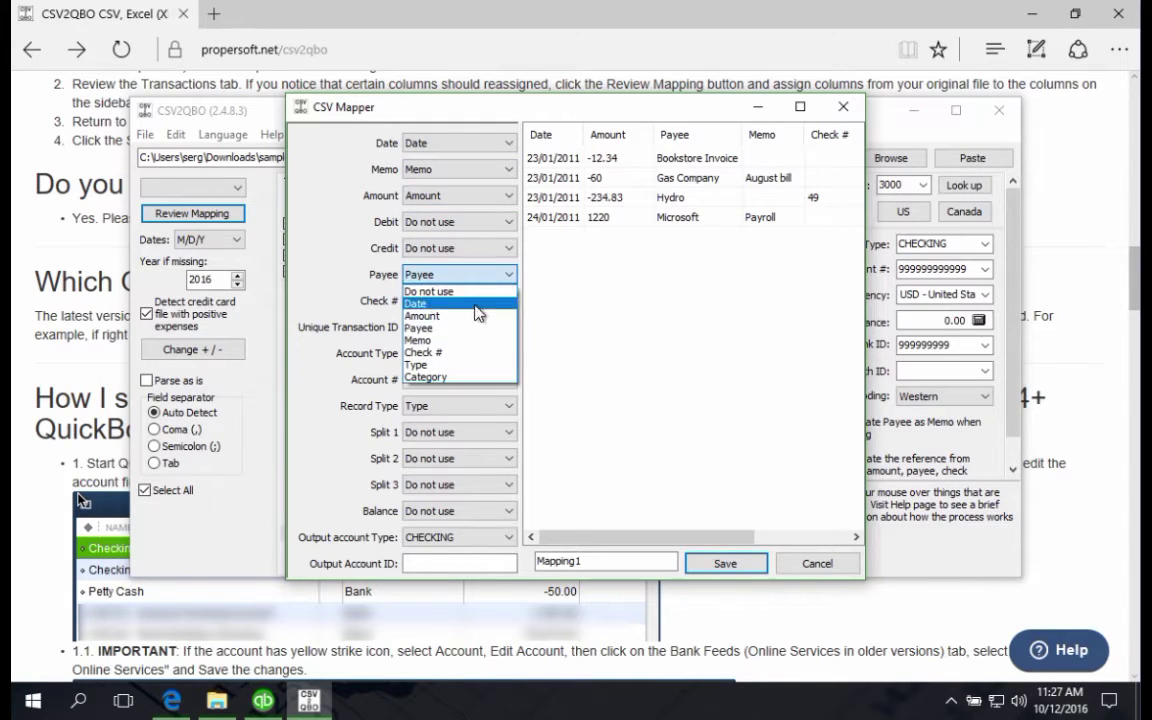
click(430, 328)
click(443, 172)
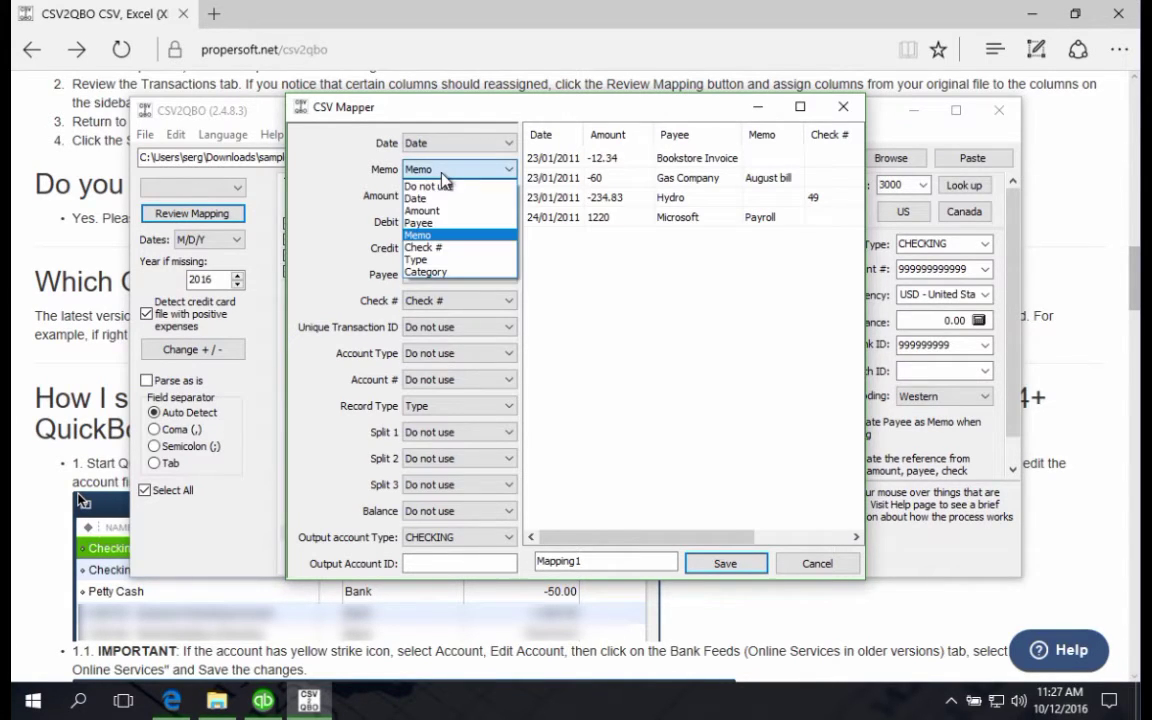
click(435, 222)
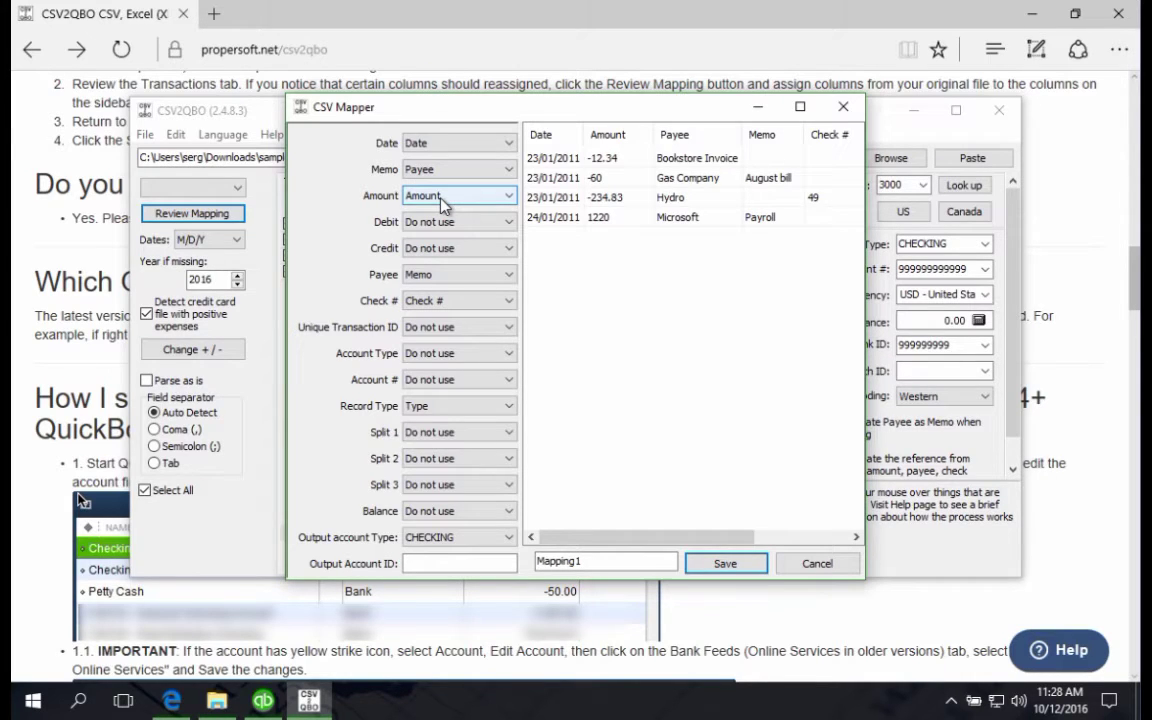
- Set the Amount mapping to Do not use, check the columns available for Debit, and assign the Amount column to Amount again
click(410, 195)
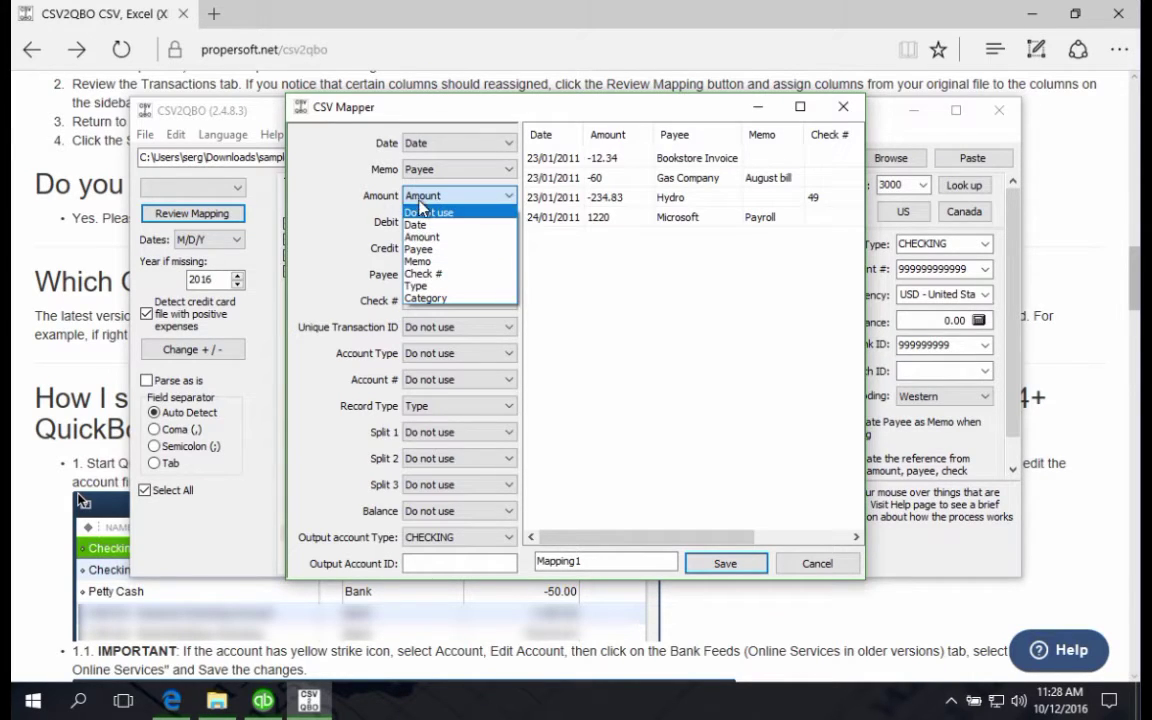
click(421, 211)
click(432, 224)
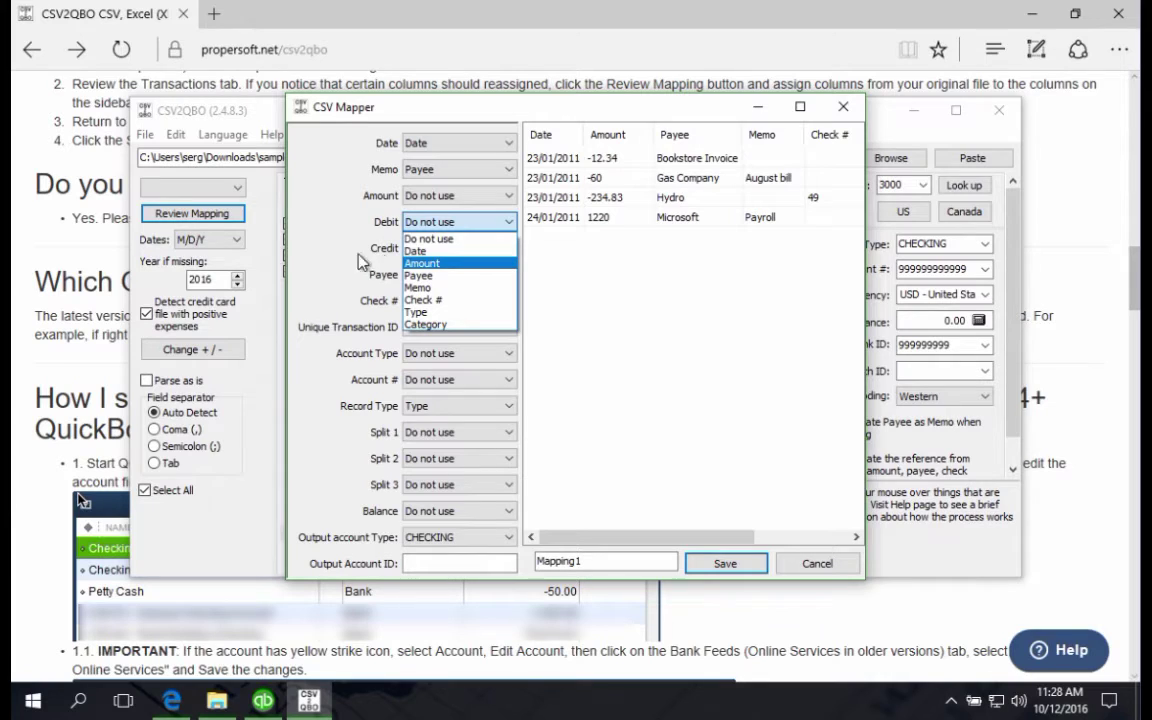
click(373, 204)
click(437, 200)
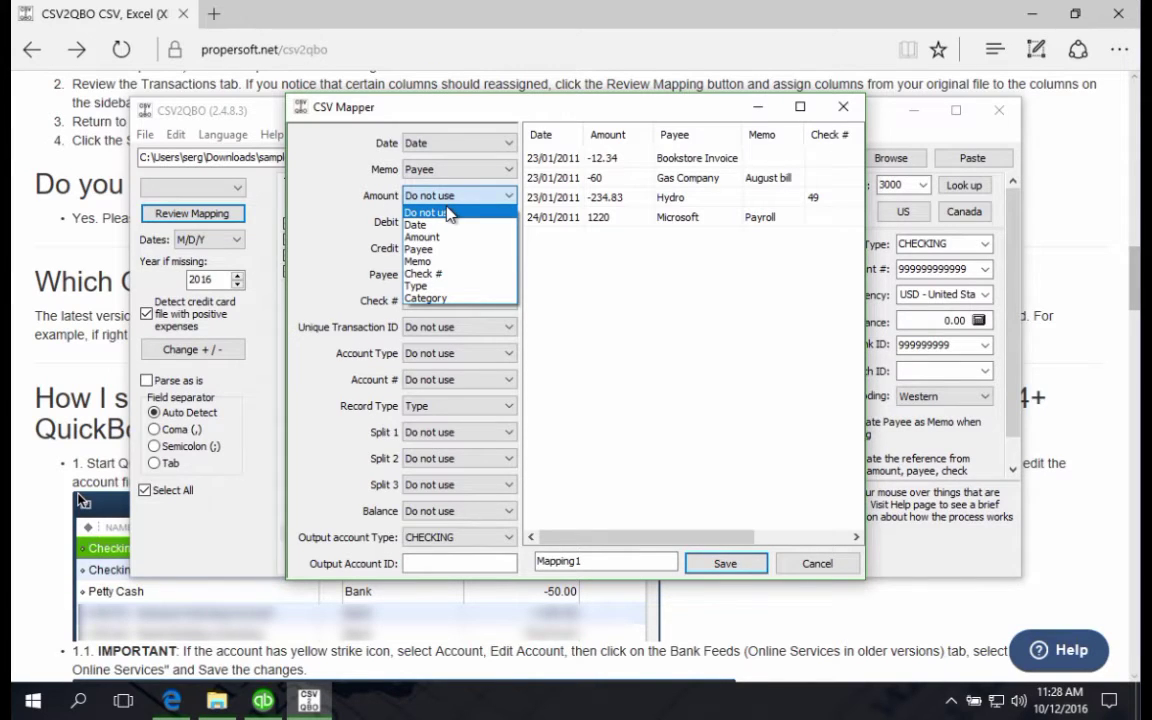
click(432, 245)
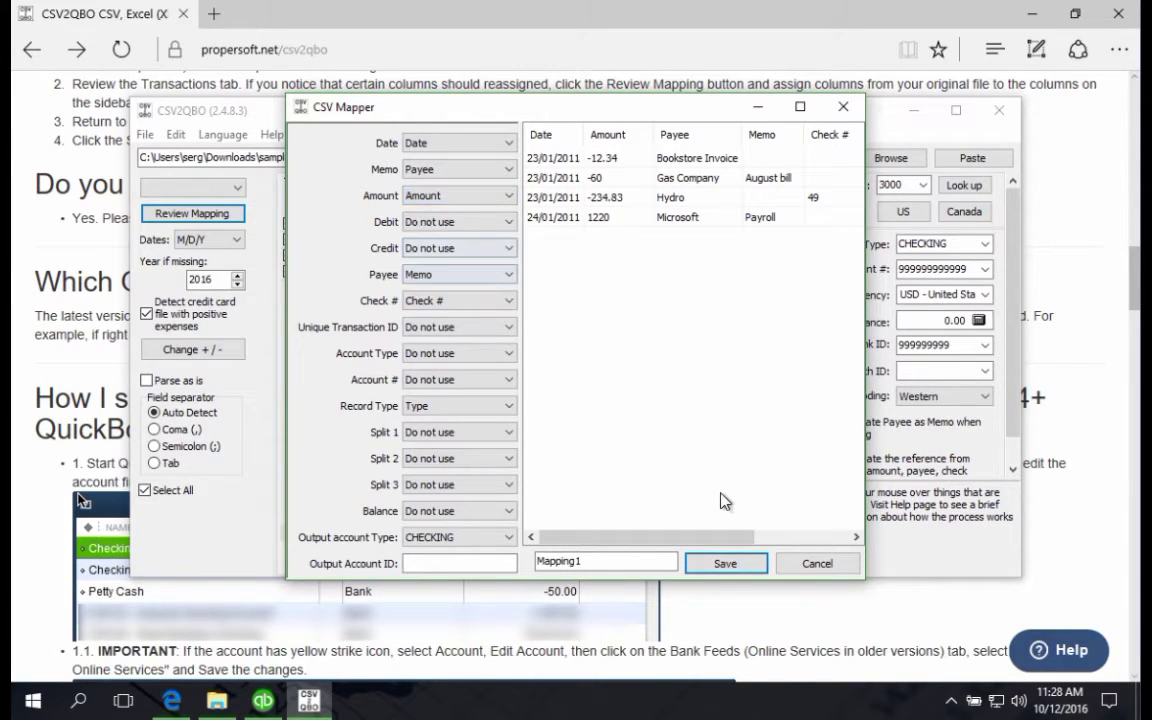
- Check the remaining source columns in the mapping preview and assign the Type column to Record Type
drag(743, 540, 846, 501)
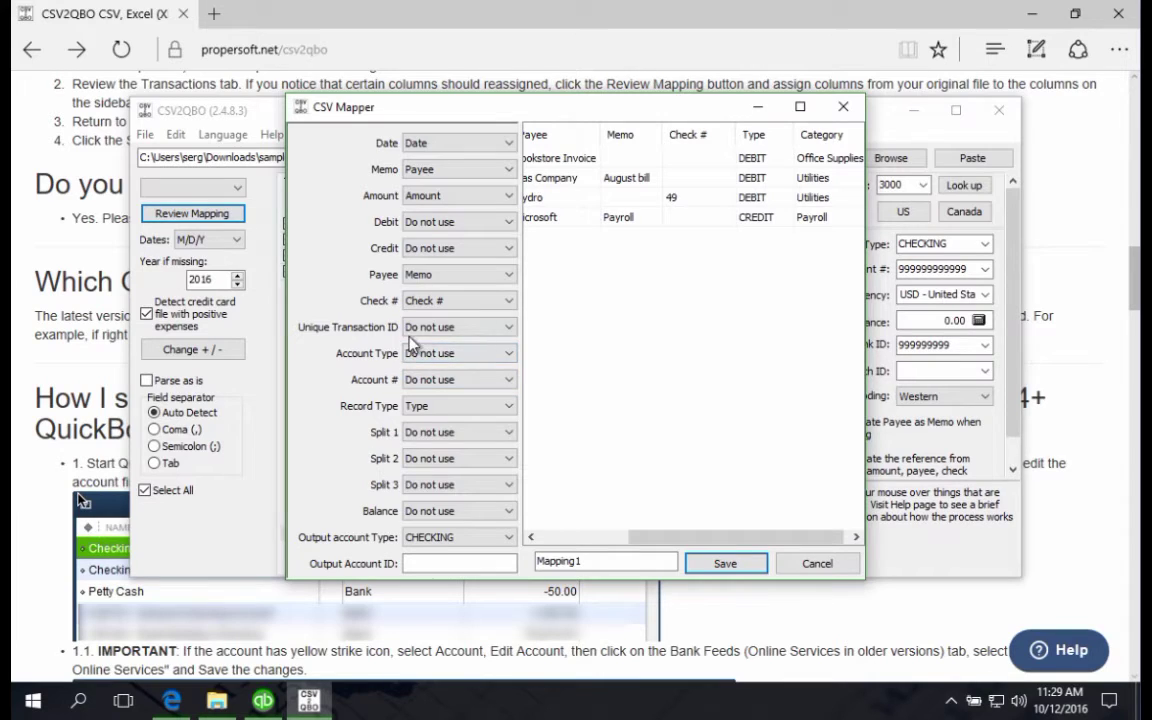
scroll(427, 411, down, 1)
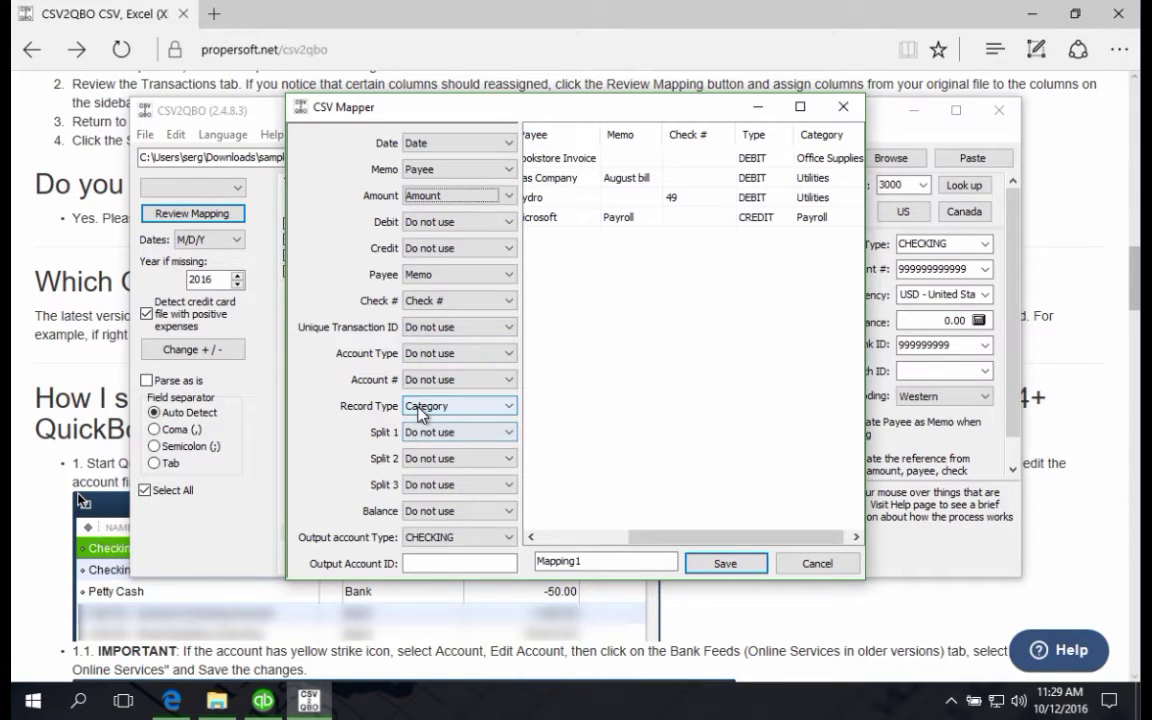
click(418, 406)
click(420, 496)
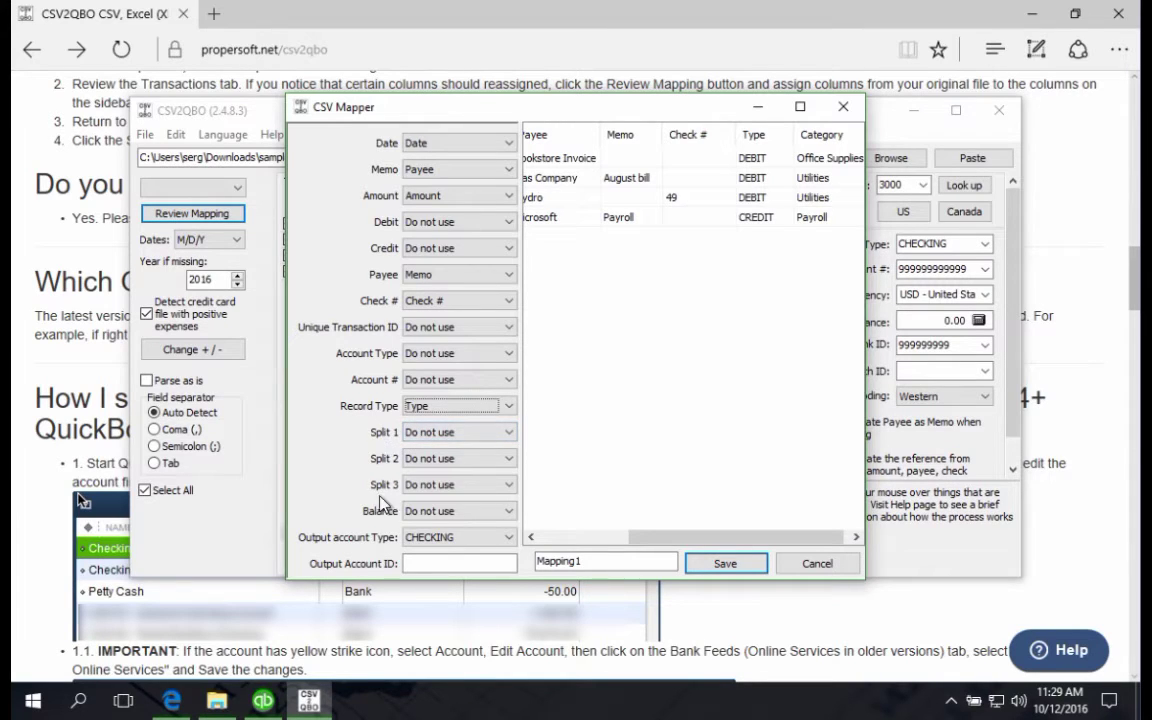
- Check the column choices for the split fields and the output account type options, and close the mapping without saving
click(432, 441)
click(432, 441)
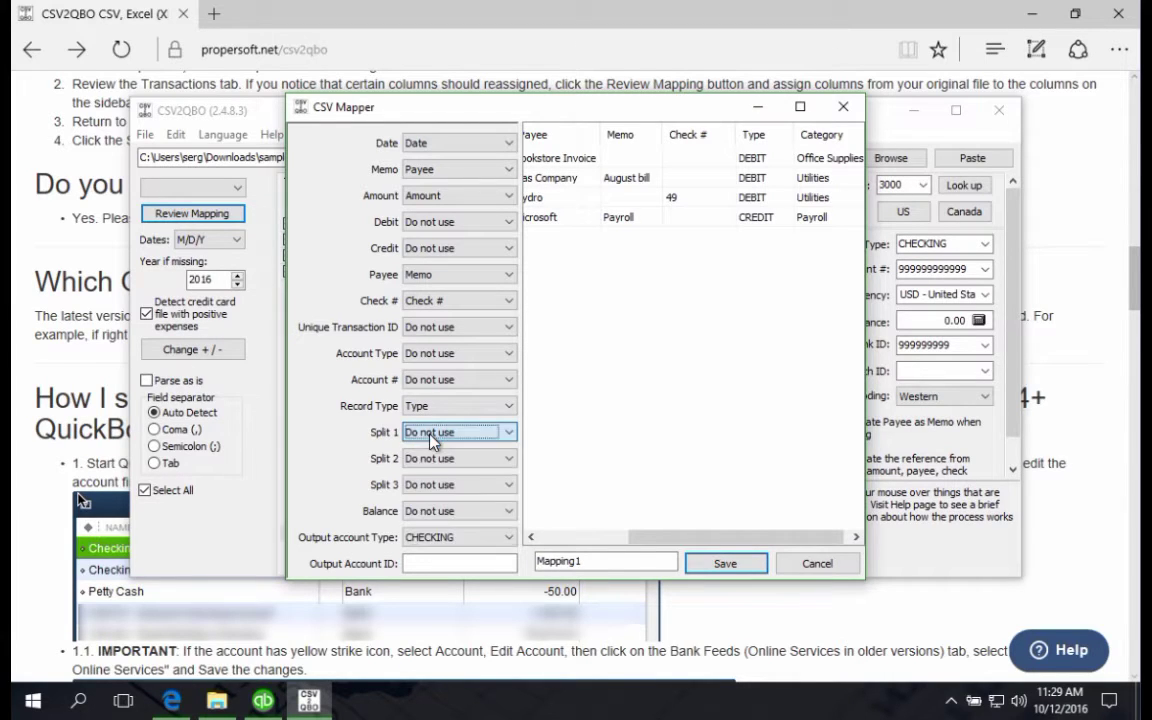
click(430, 458)
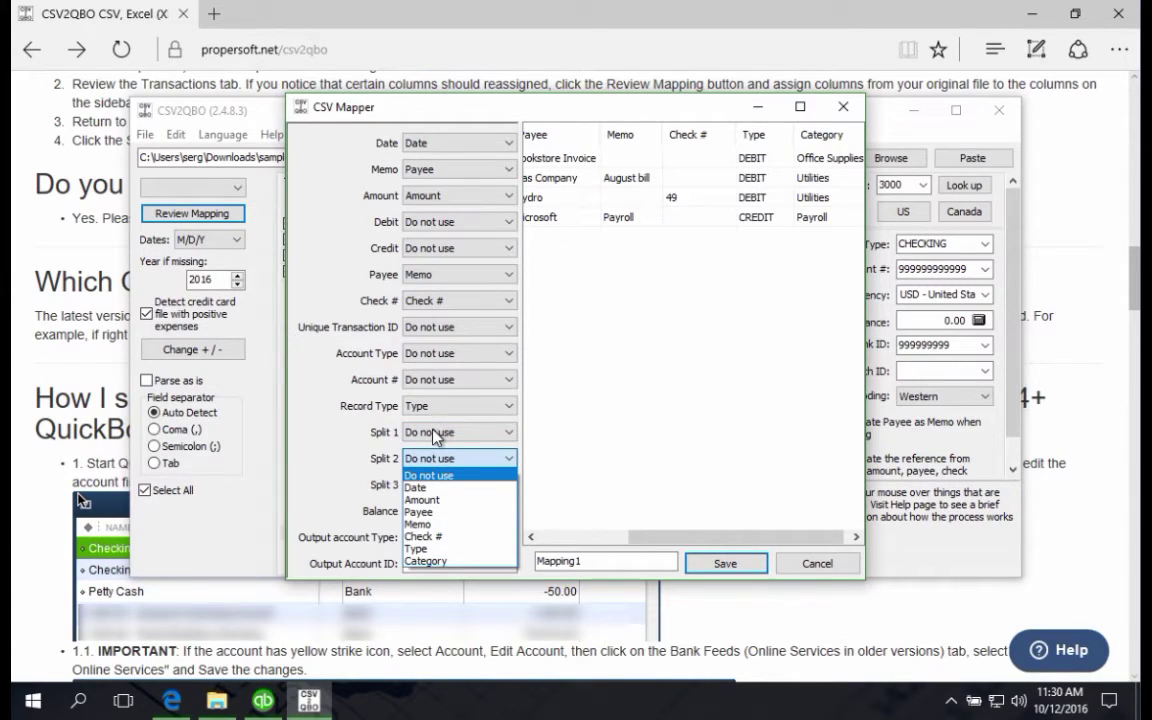
click(359, 427)
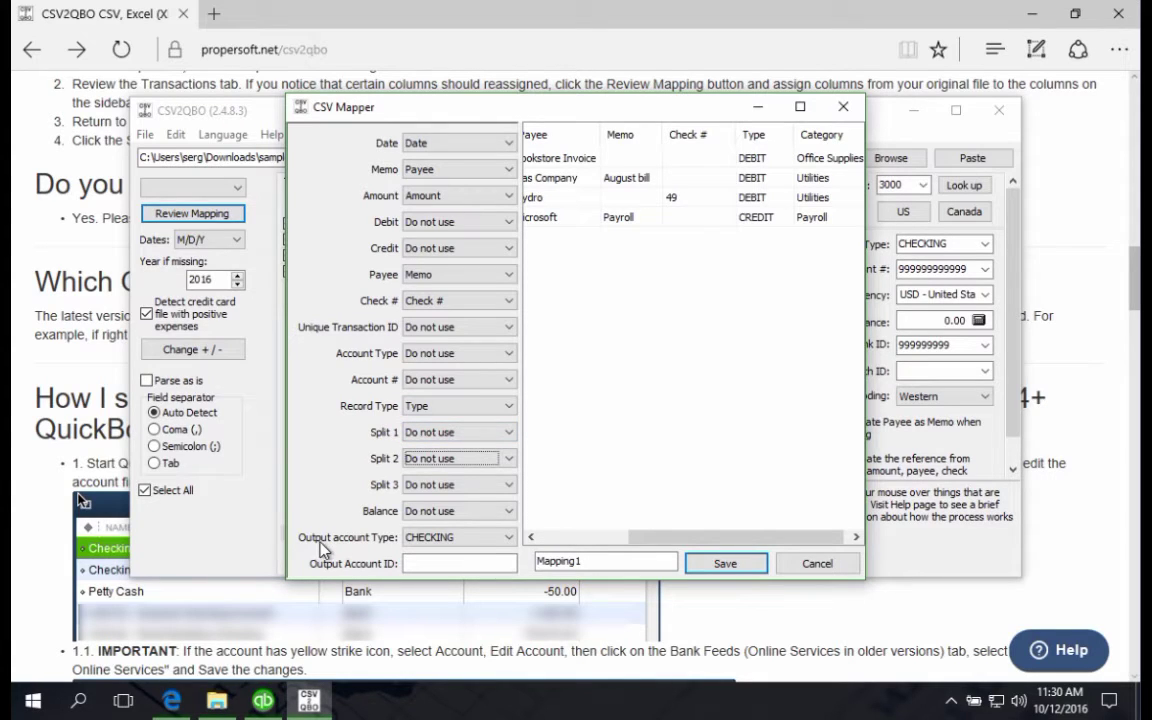
click(462, 538)
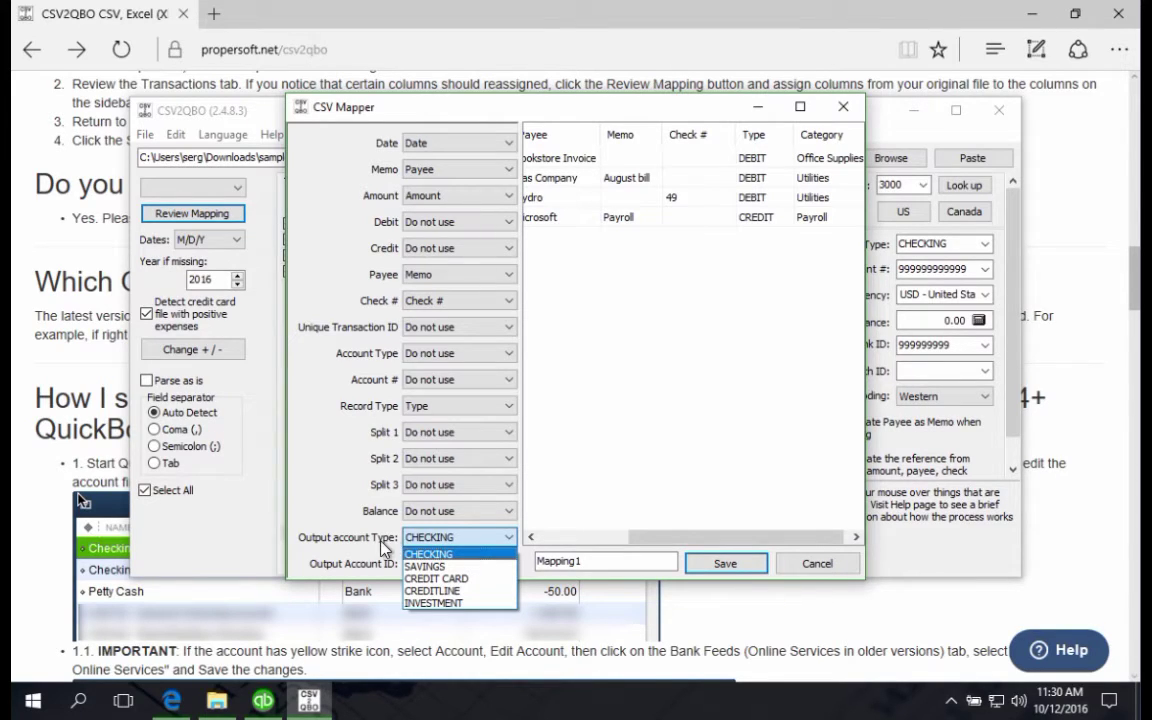
click(473, 555)
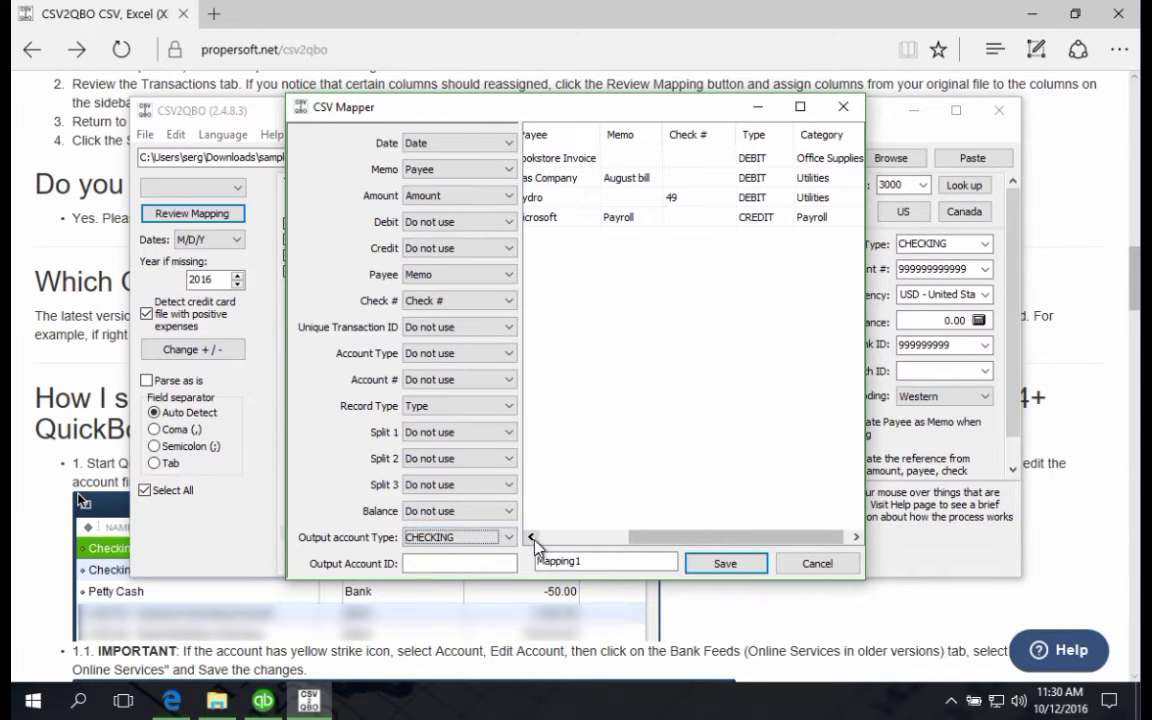
click(817, 563)
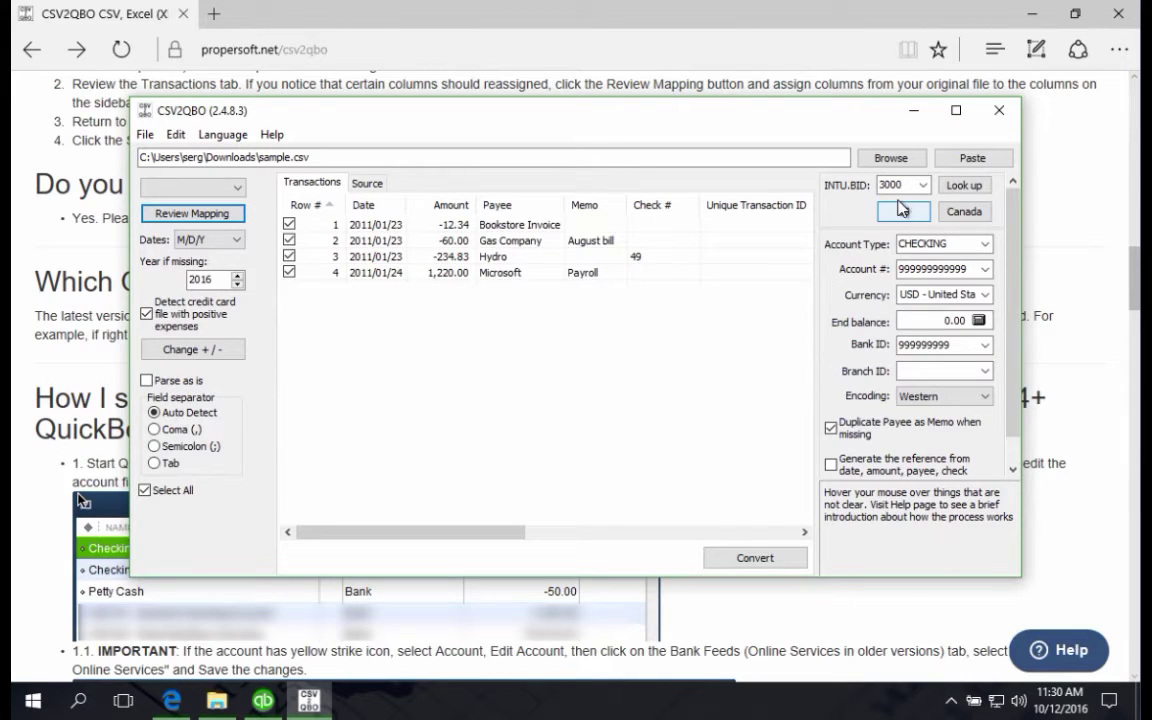
- Check the available account types for the output file, keeping CHECKING
mouse_move(847, 252)
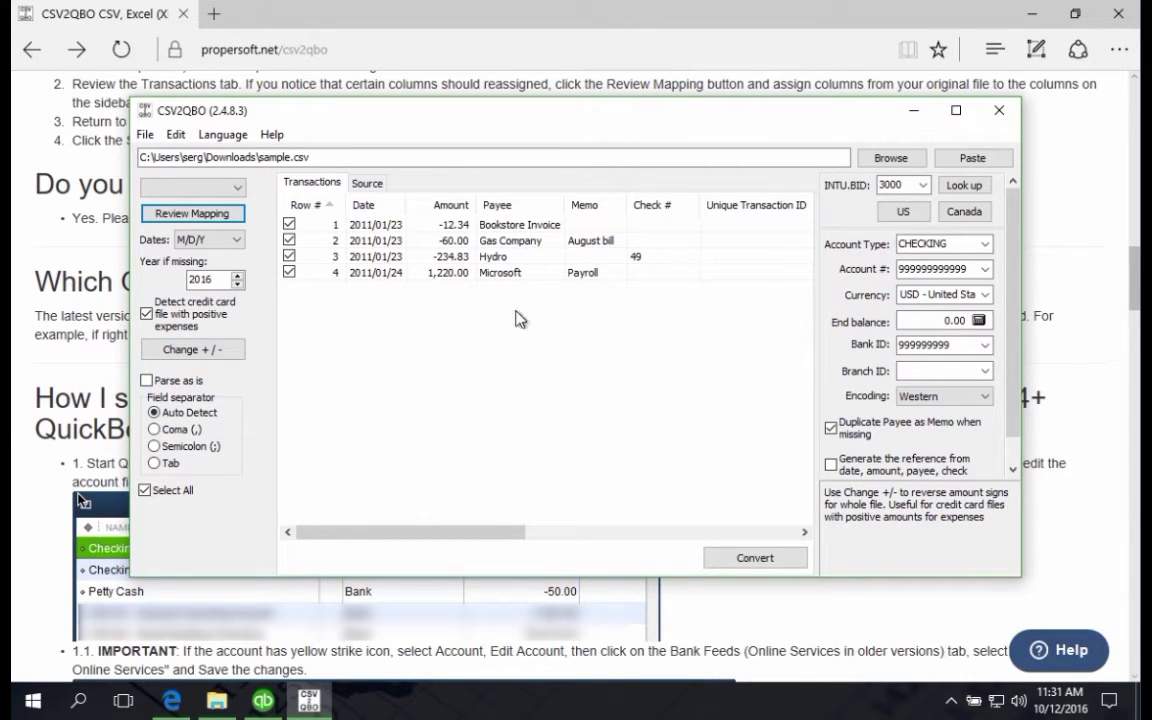
click(940, 244)
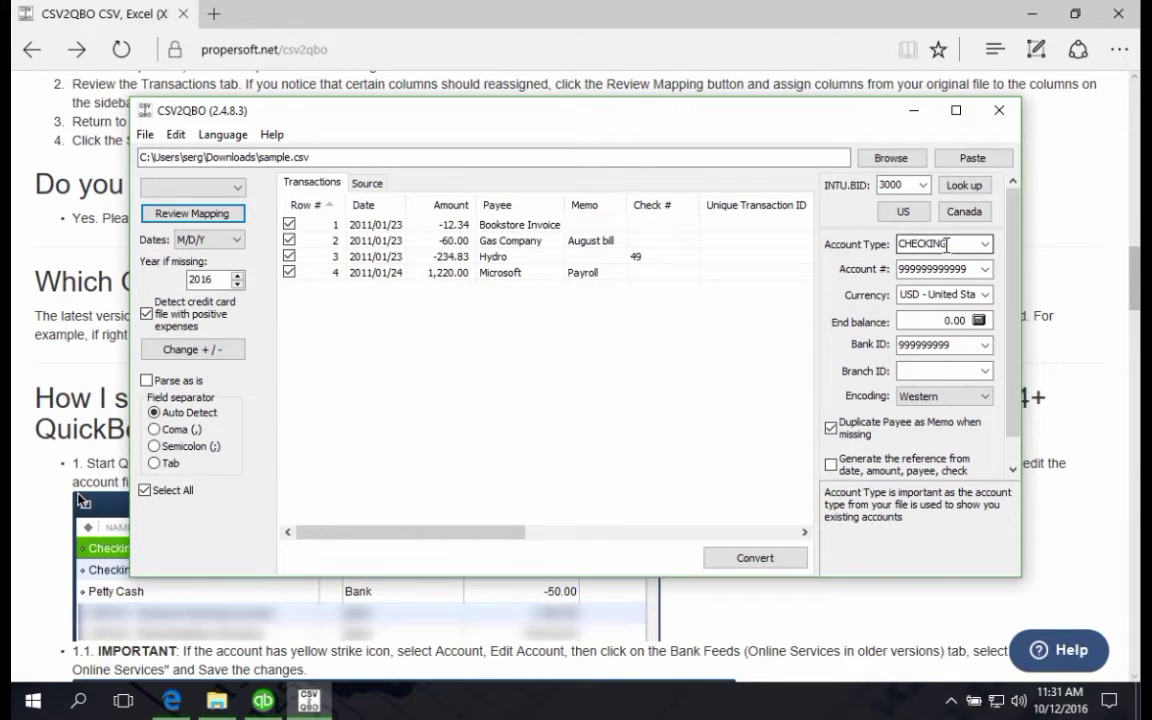
click(985, 245)
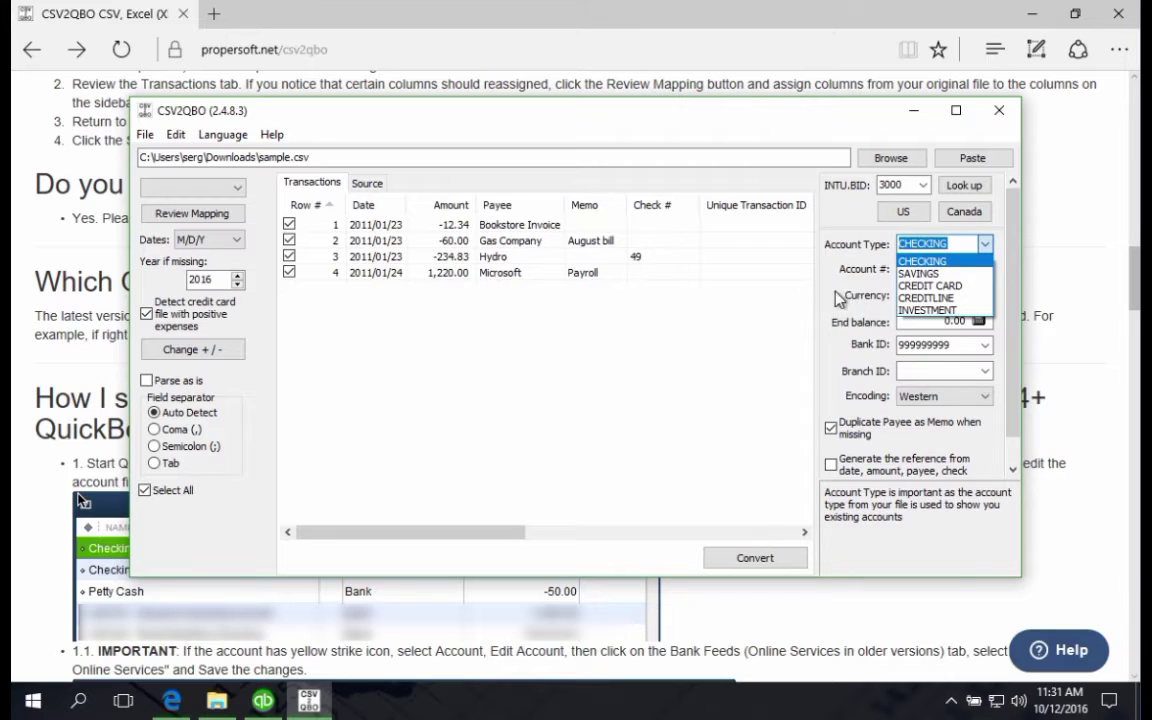
click(870, 257)
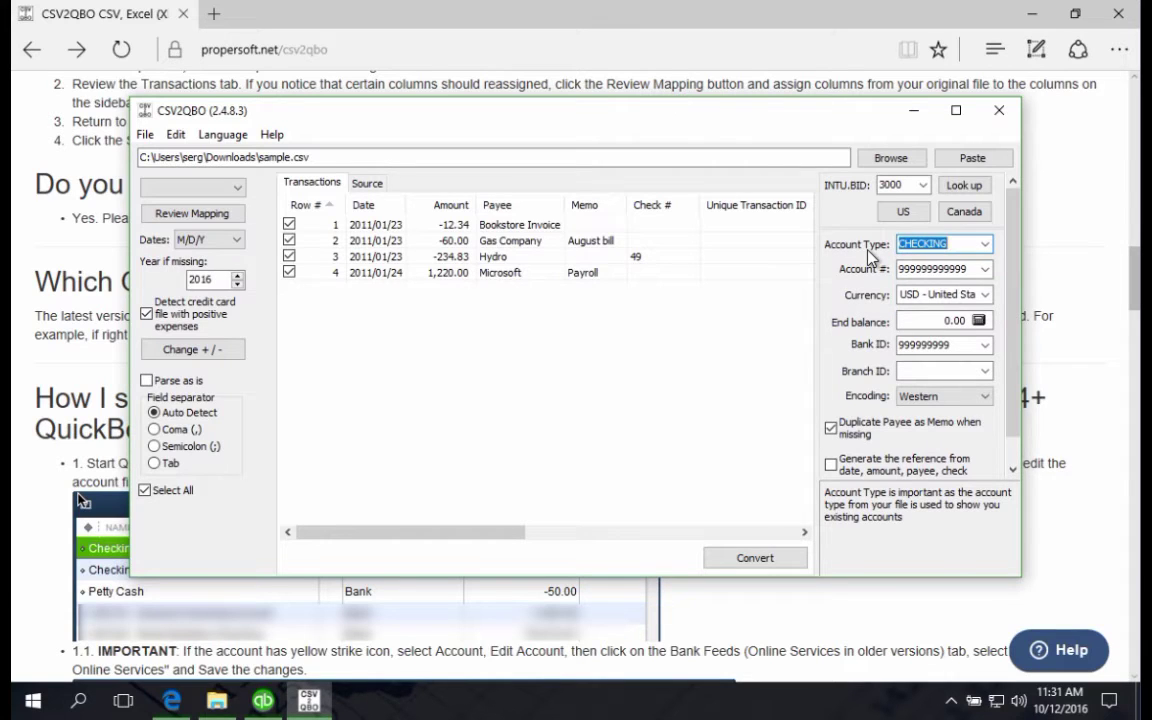
- Examine the account number setting and the available currencies, keeping US dollars
click(970, 270)
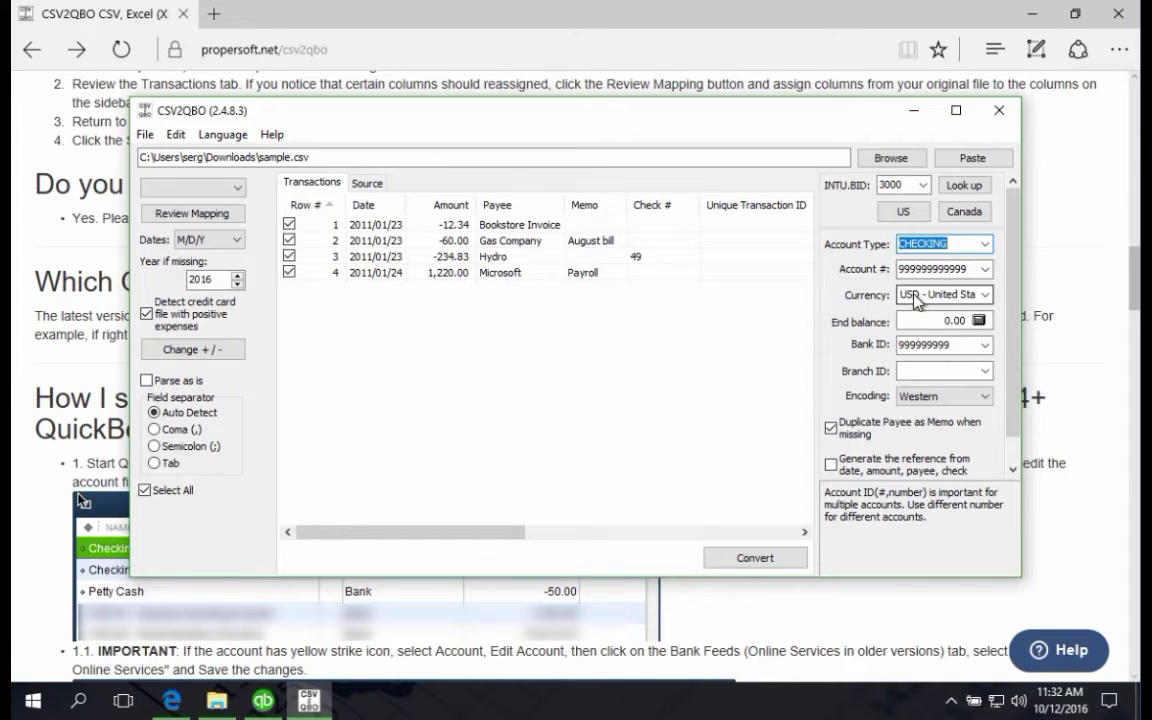
mouse_move(926, 298)
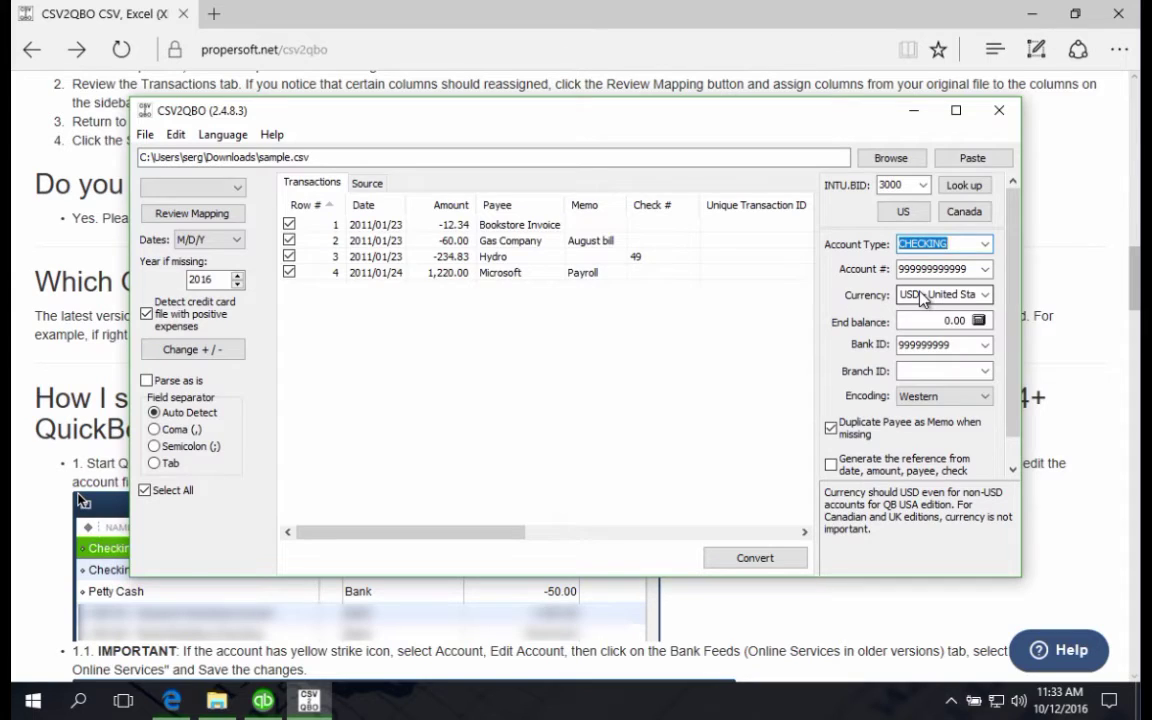
click(922, 297)
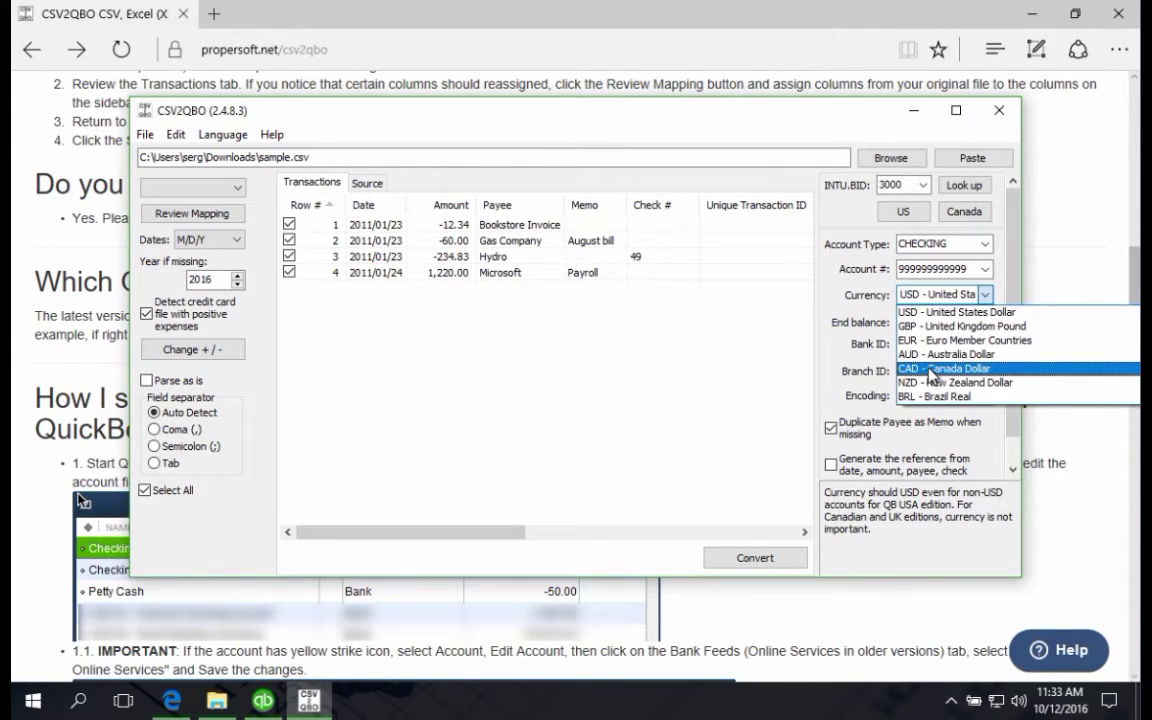
click(982, 293)
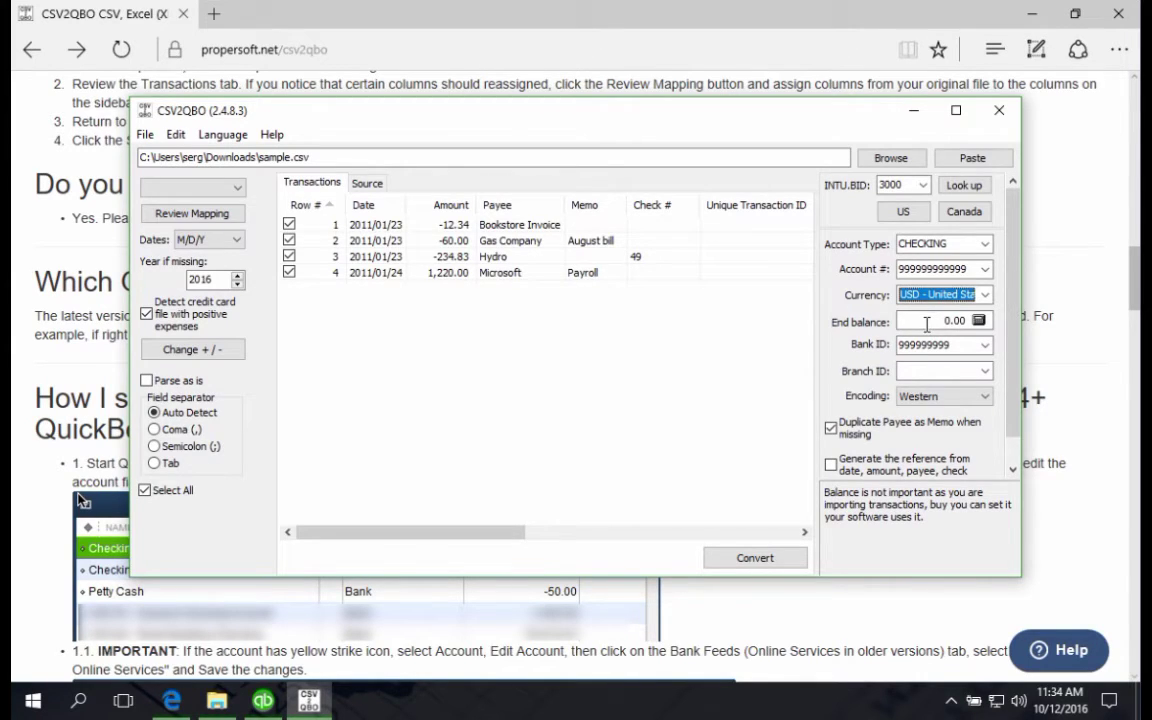
- Examine the hints for the bank and branch IDs and the available encodings, keeping Western
mouse_move(953, 345)
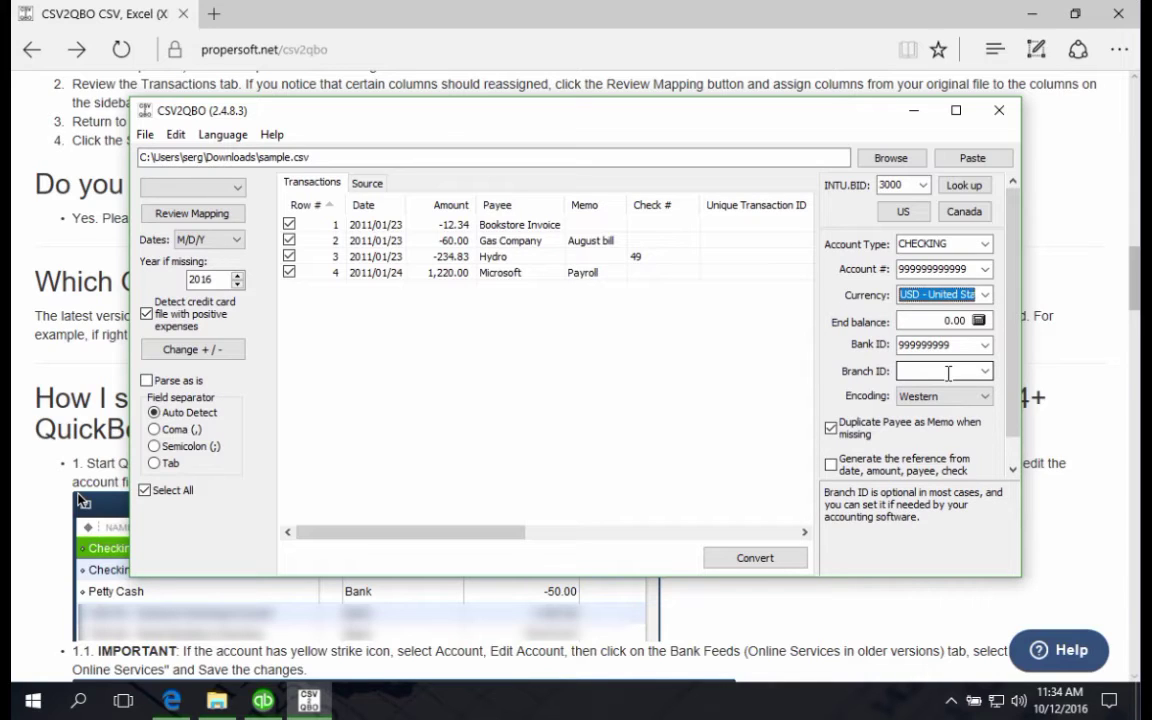
click(968, 398)
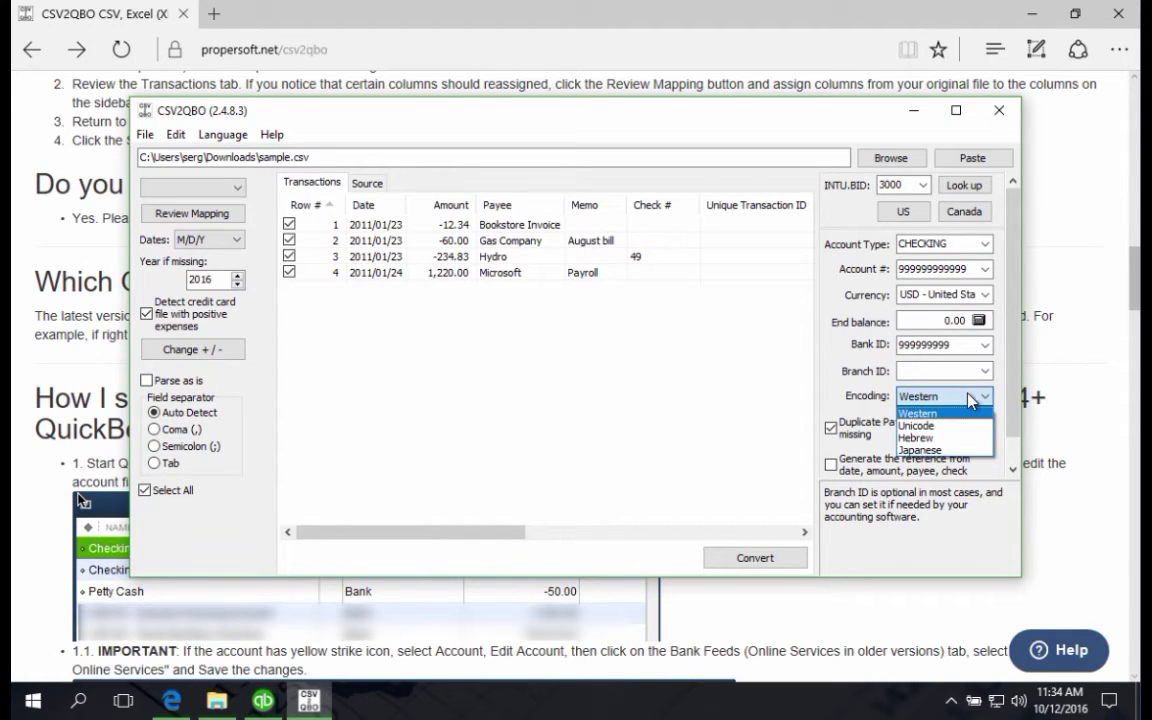
click(966, 412)
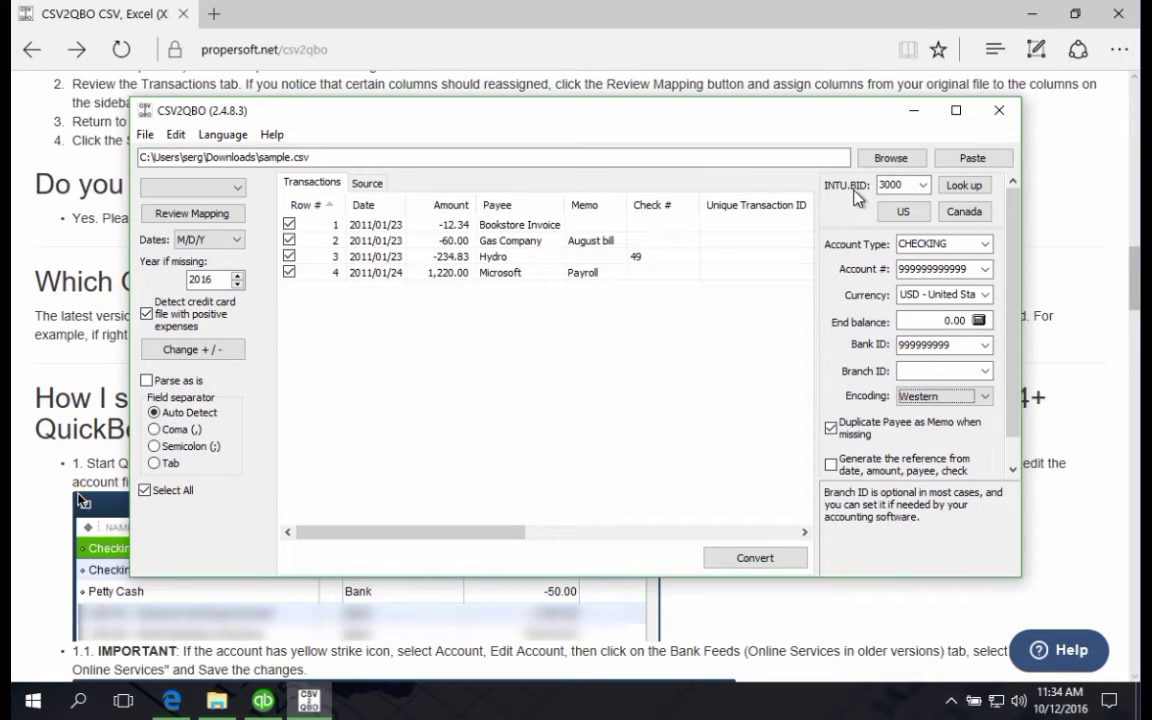
- Browse the banks in the INTU.BID lookup, trying its account type filters, and close it without selecting a bank
mouse_move(862, 191)
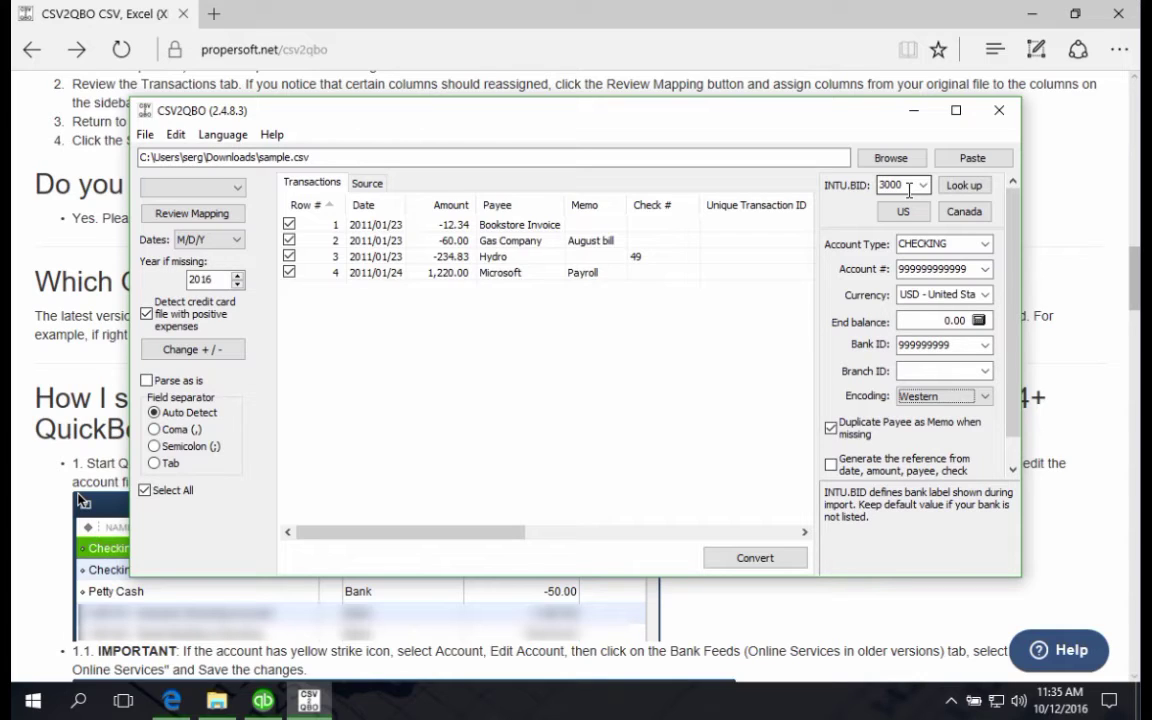
click(963, 188)
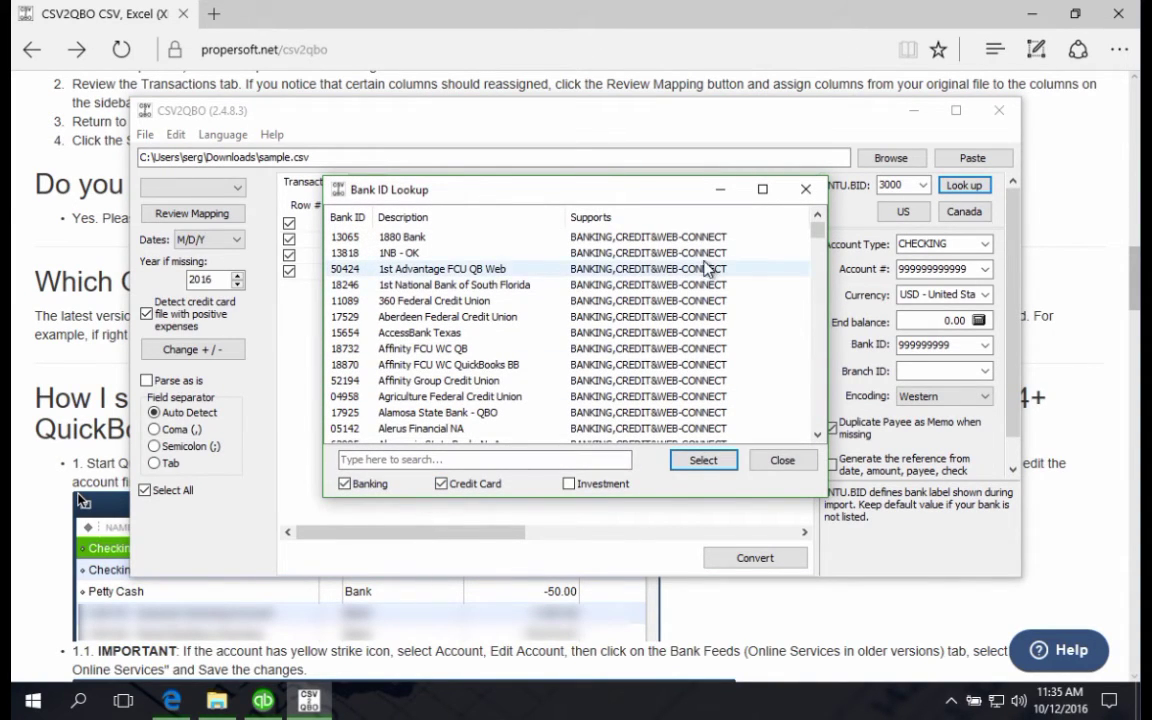
mouse_move(812, 228)
mouse_down()
mouse_move(815, 278)
mouse_move(818, 250)
mouse_up()
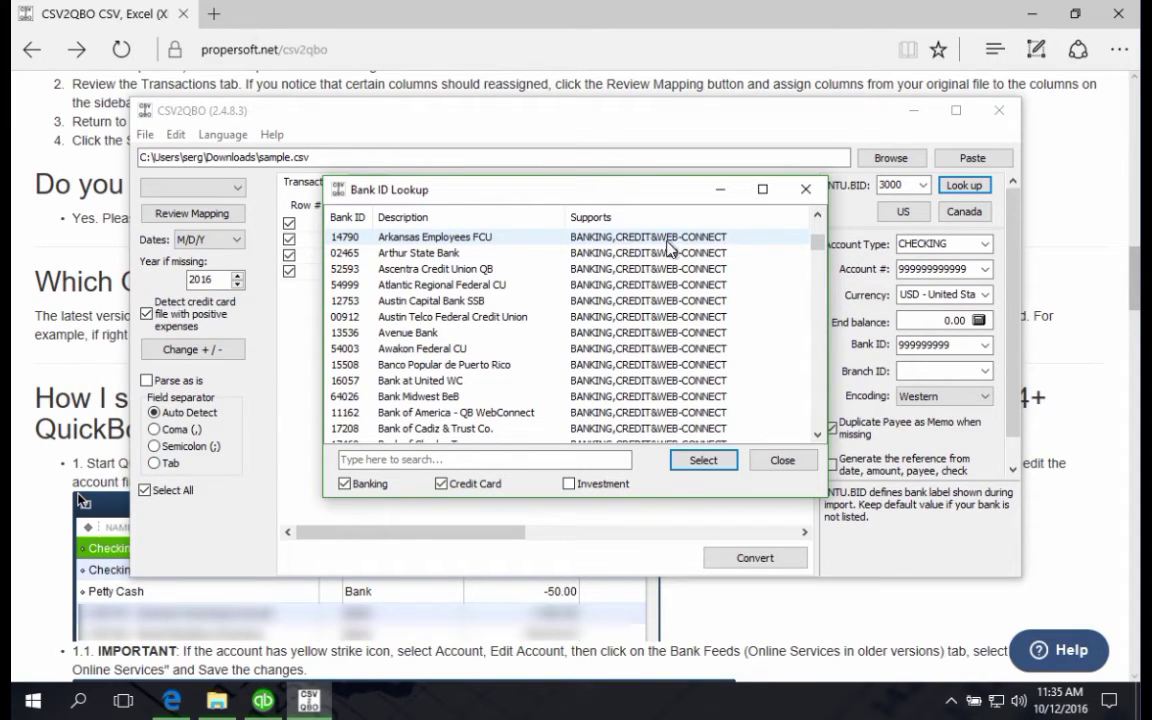
scroll(600, 230, down, 10)
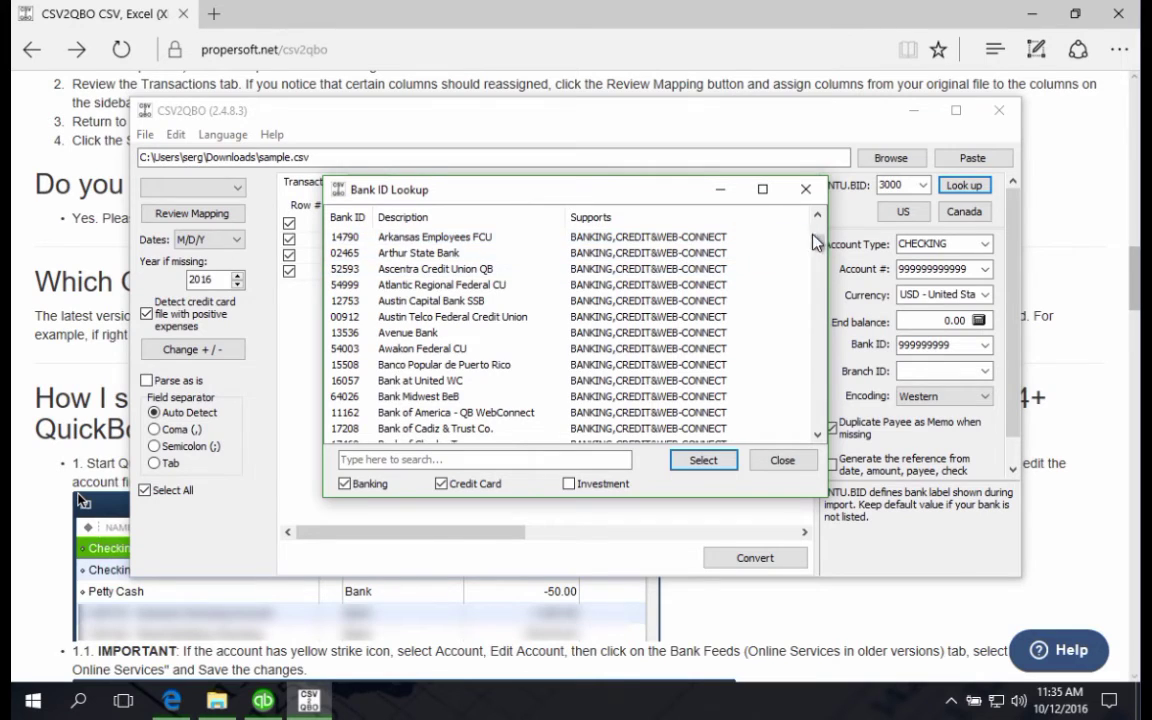
drag(818, 250, 730, 205)
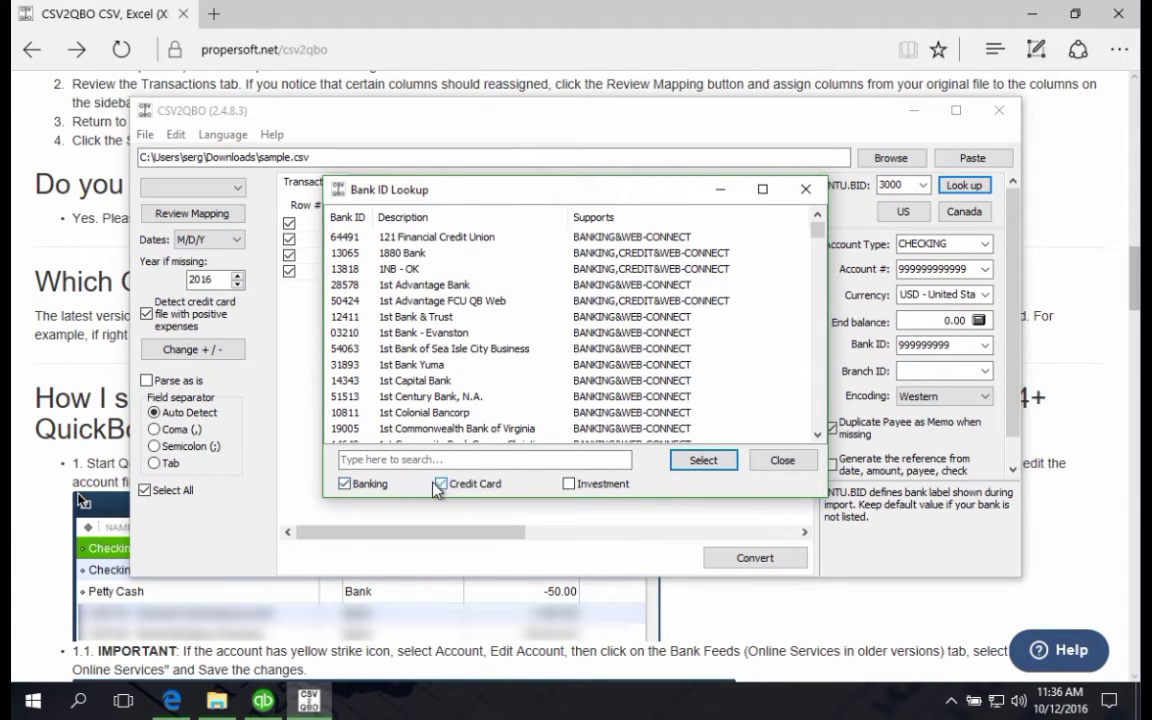
click(345, 484)
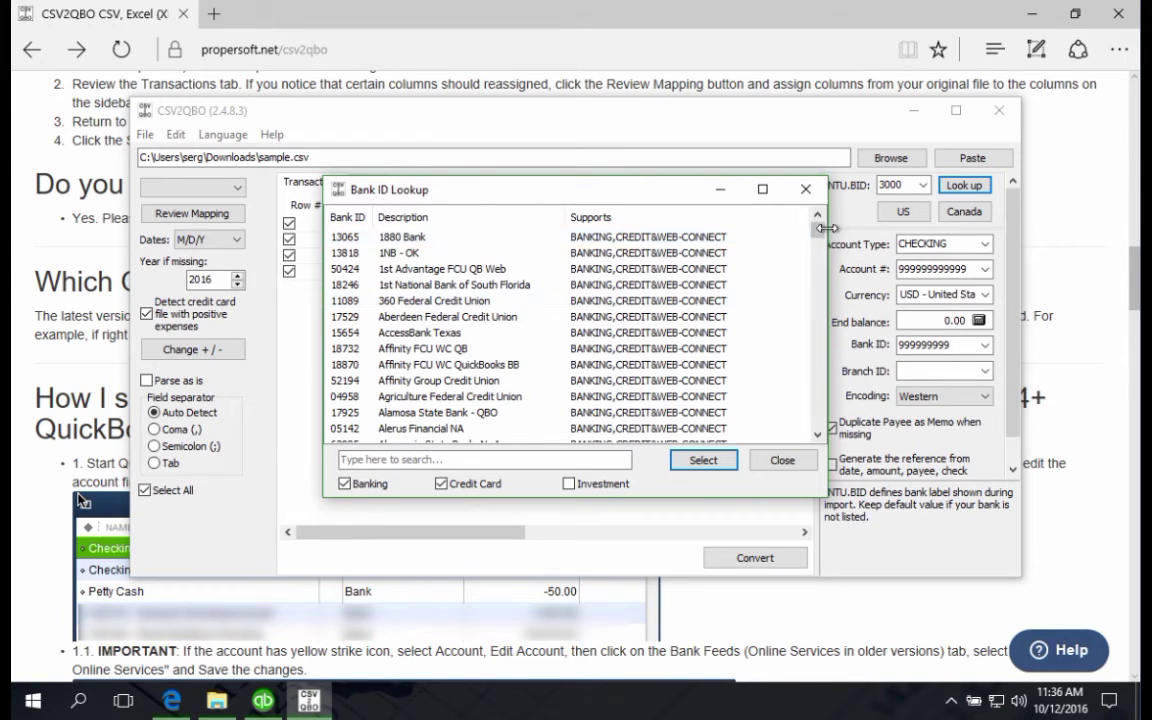
scroll(820, 243, down, 3)
drag(820, 243, 800, 404)
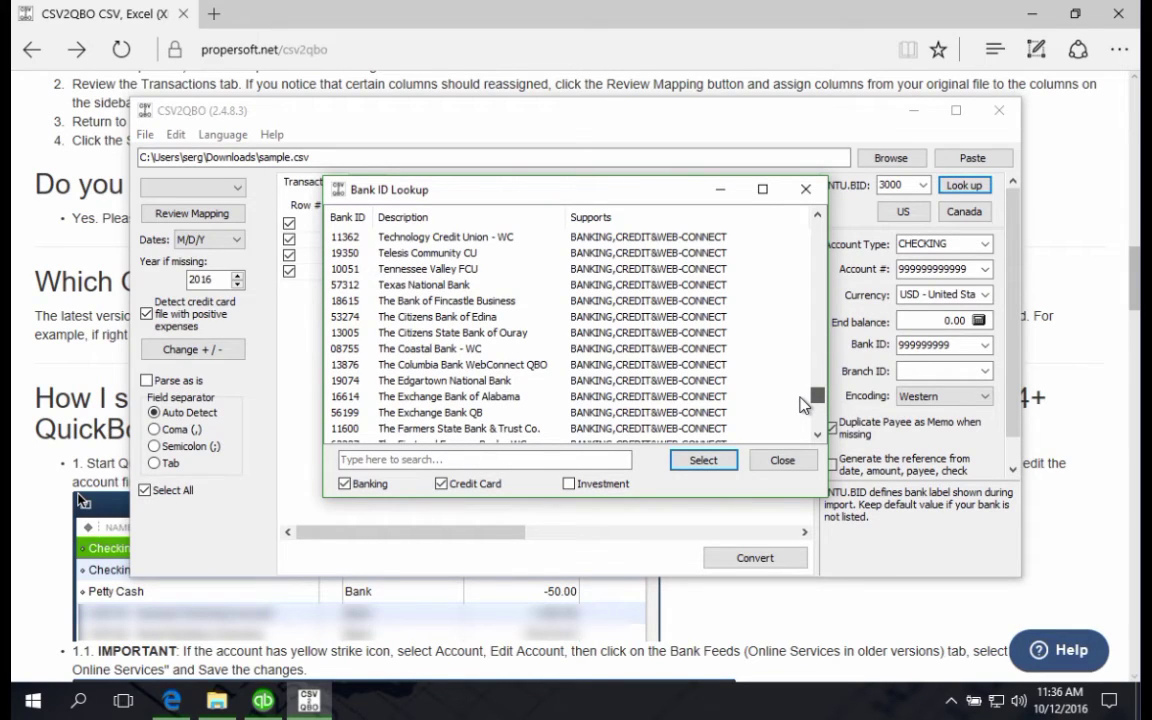
scroll(805, 403, down, 2)
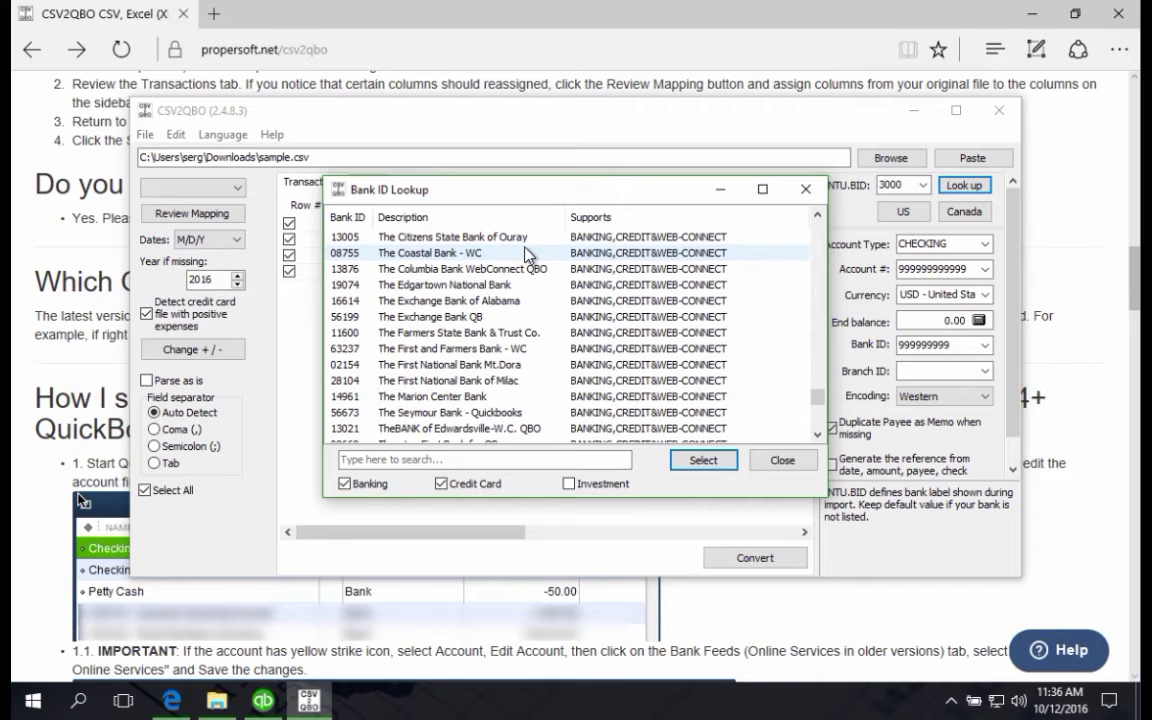
click(793, 462)
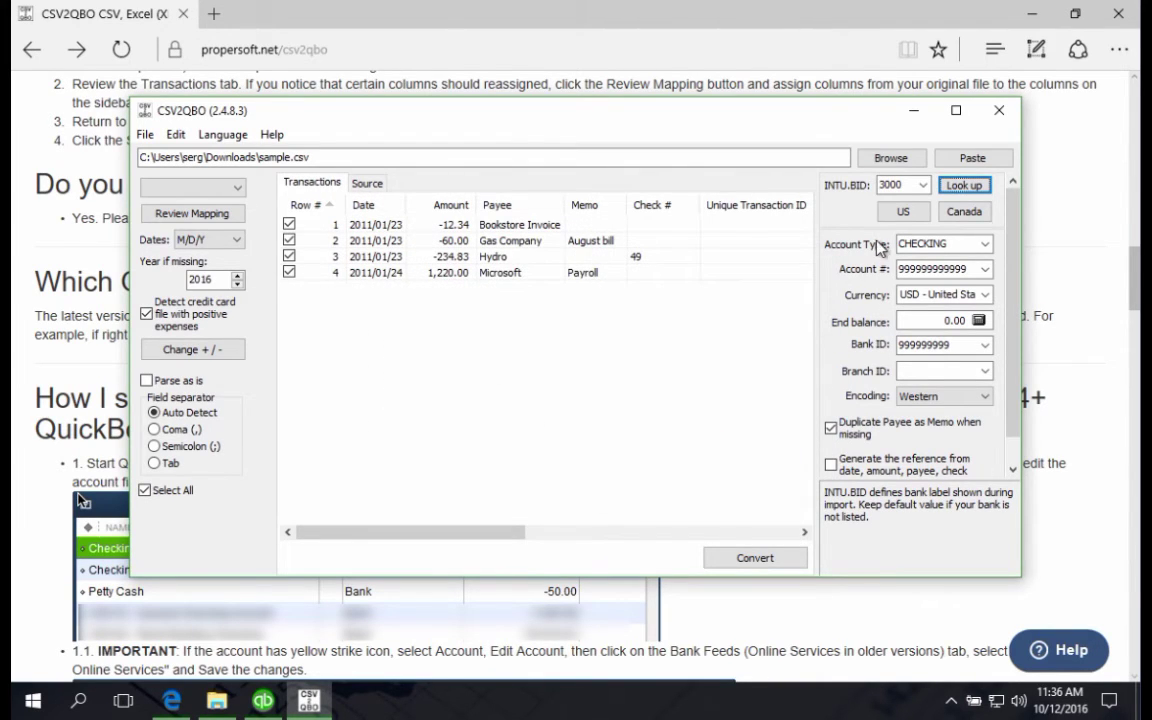
- Review the US preset and the remaining output options down to Open after conversion
click(903, 218)
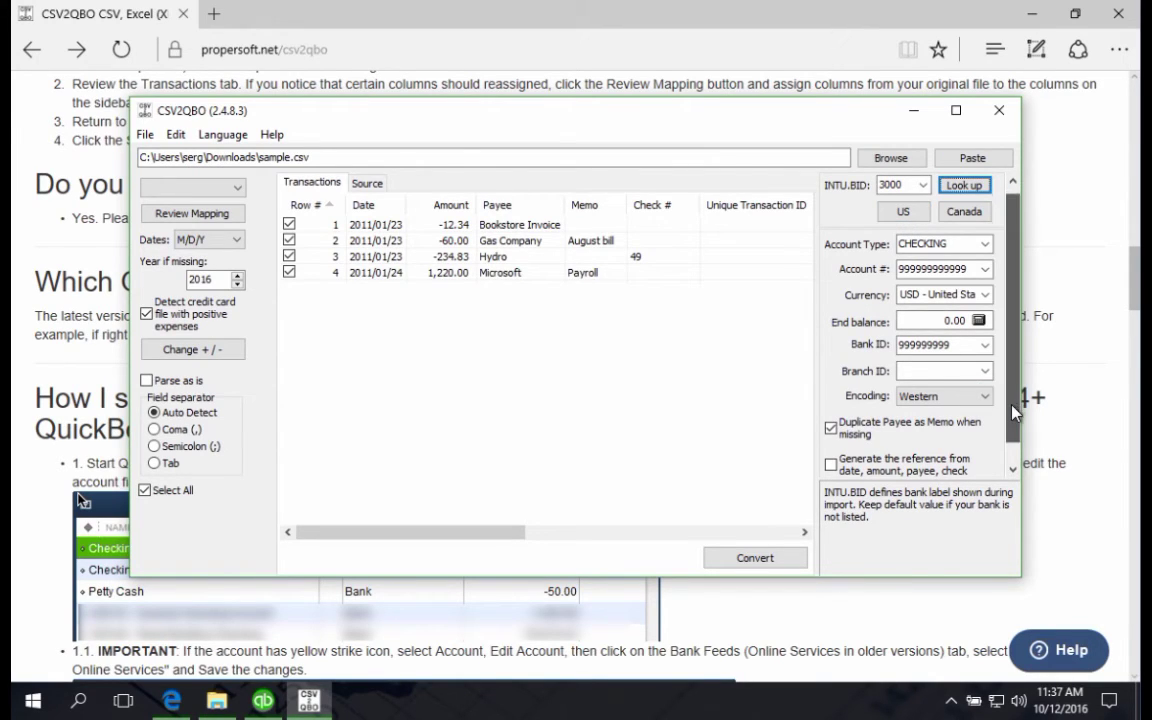
scroll(945, 468, down, 1)
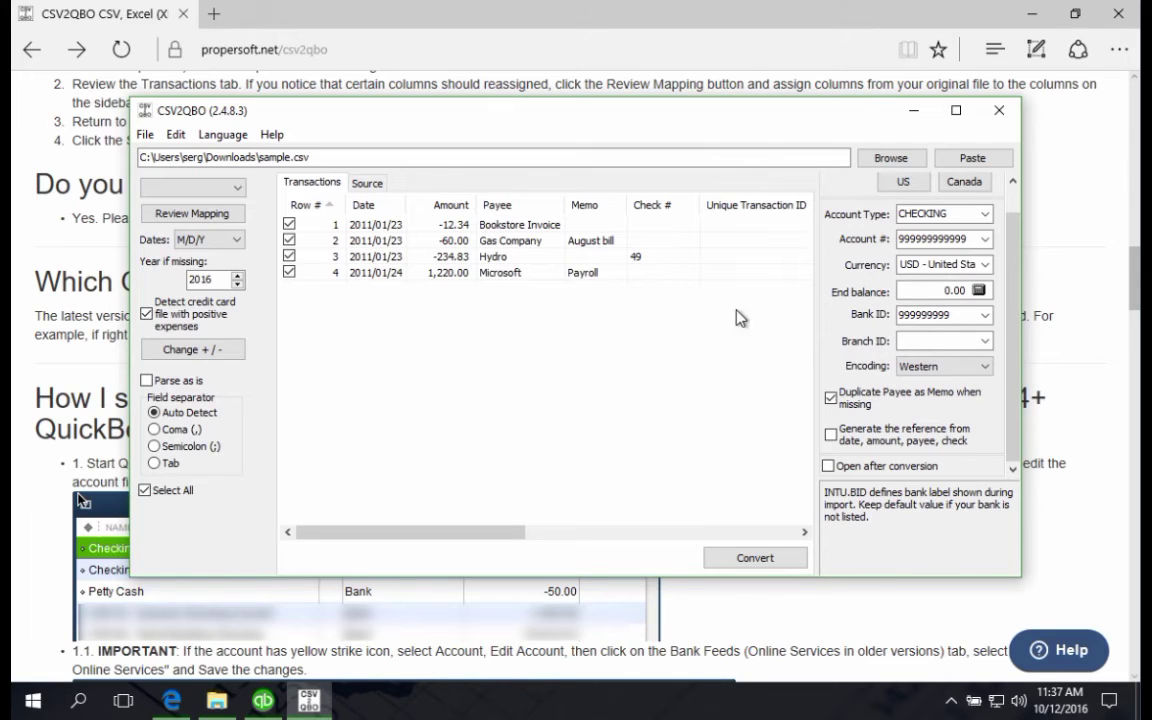
- Convert the loaded transactions and save them in the Downloads folder as sample.qbo
mouse_move(836, 405)
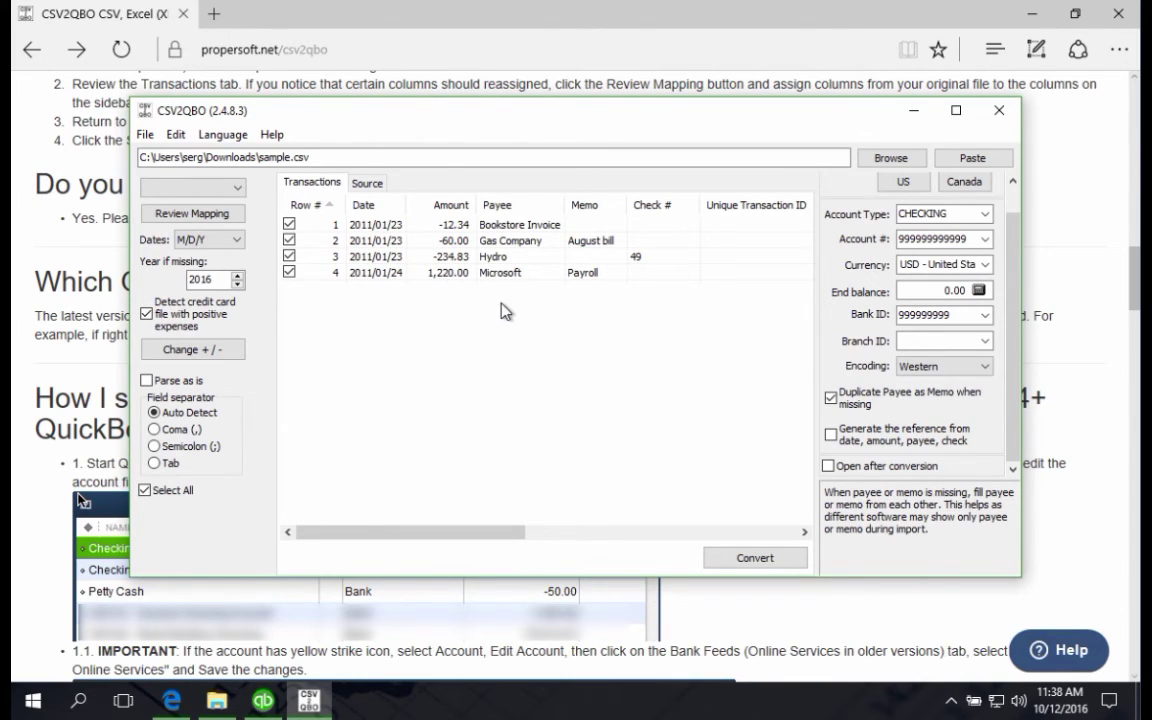
click(795, 560)
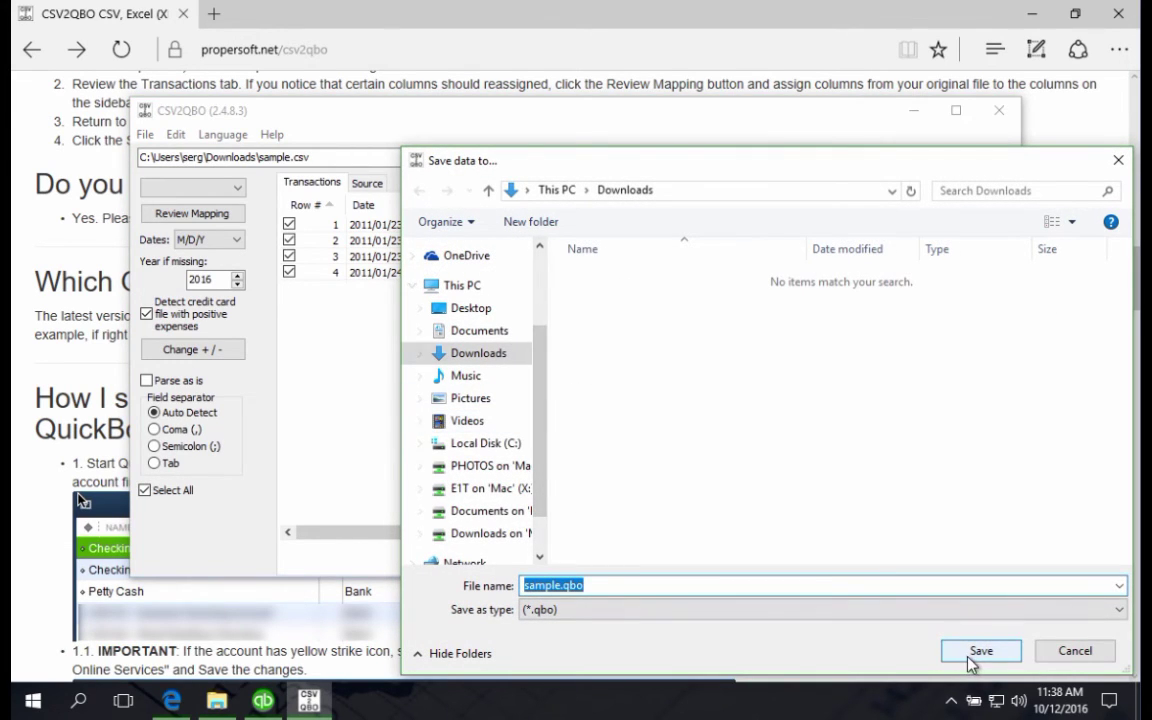
click(975, 655)
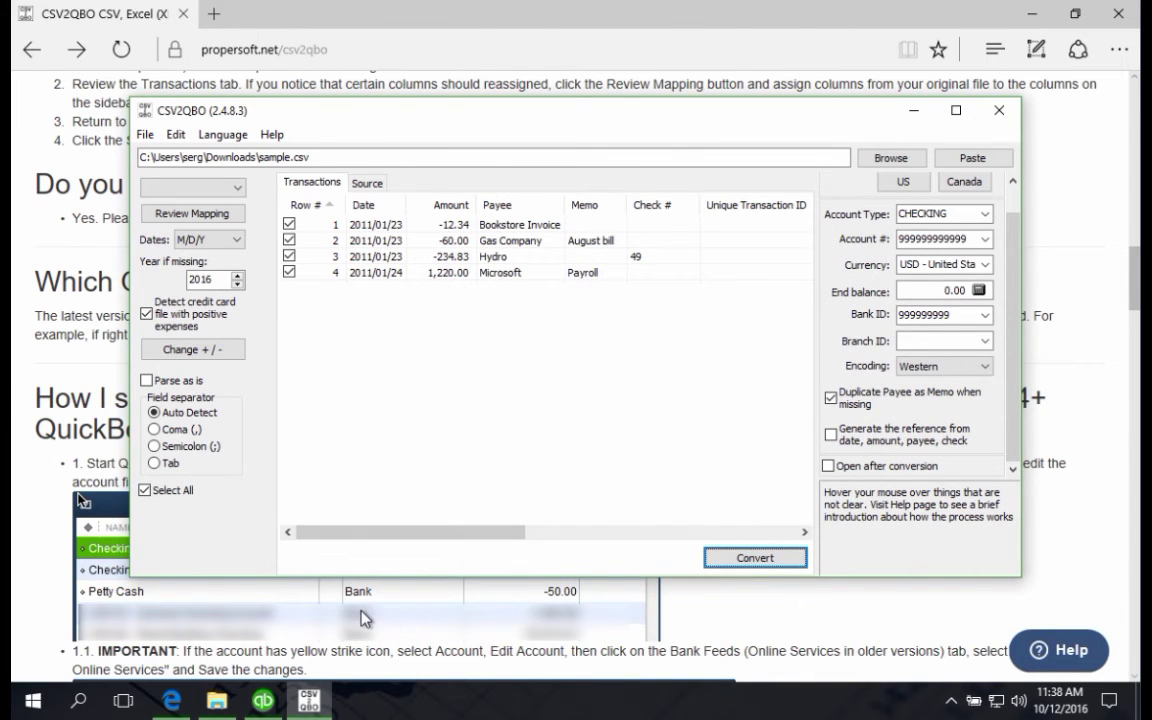
- Switch to QuickBooks and import sample.qbo from the Downloads folder as a Web Connect file
click(263, 700)
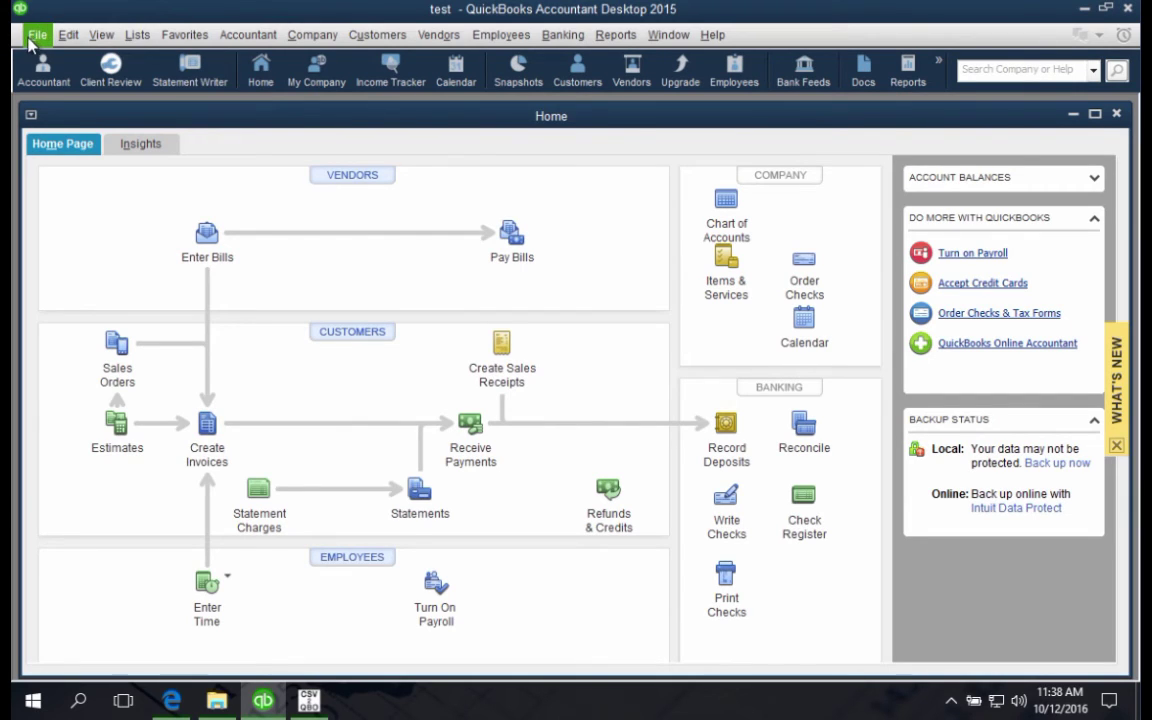
click(34, 36)
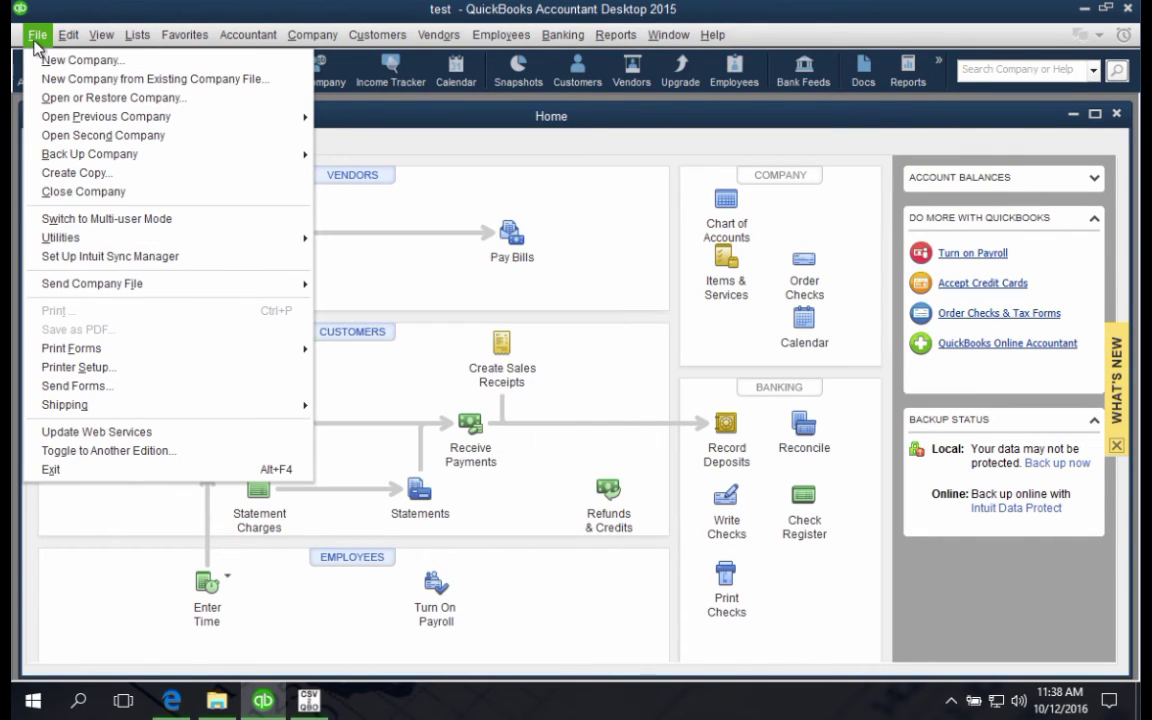
mouse_move(84, 246)
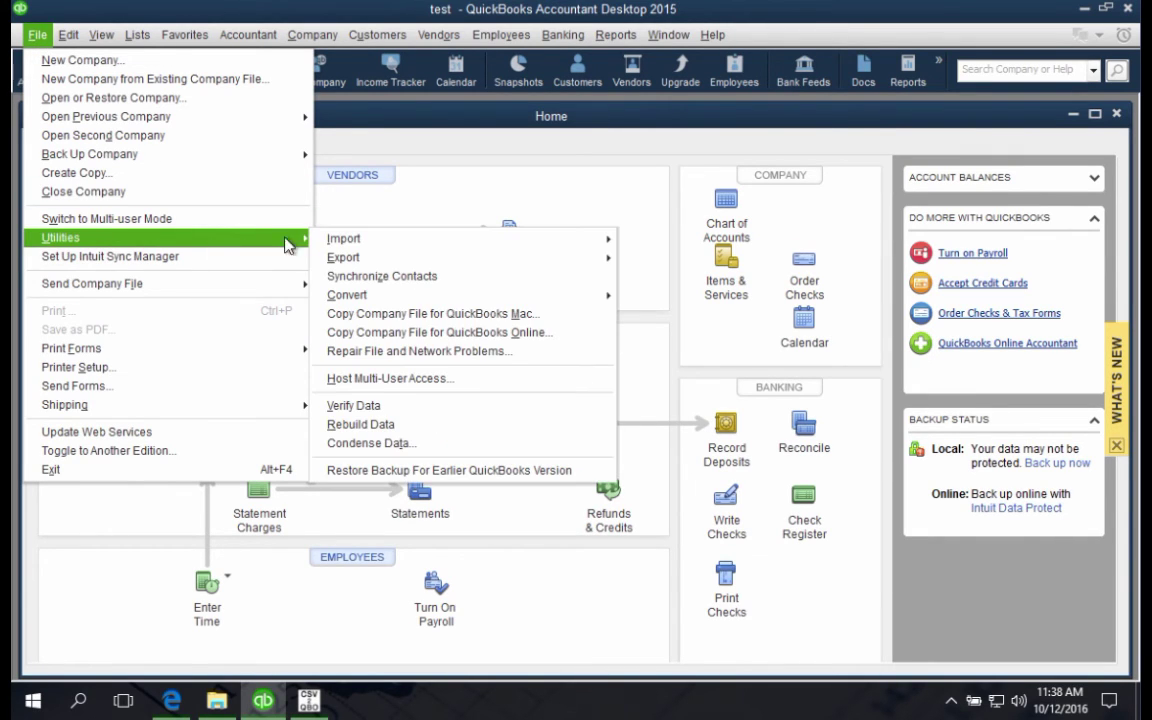
mouse_move(411, 240)
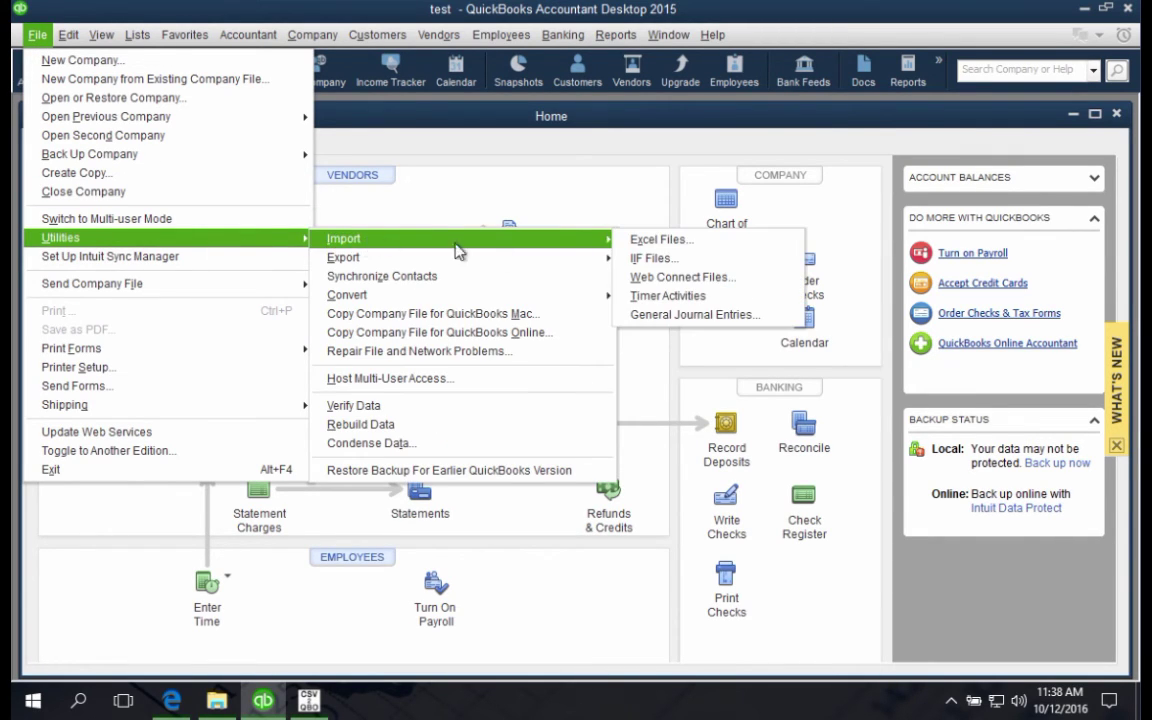
click(660, 277)
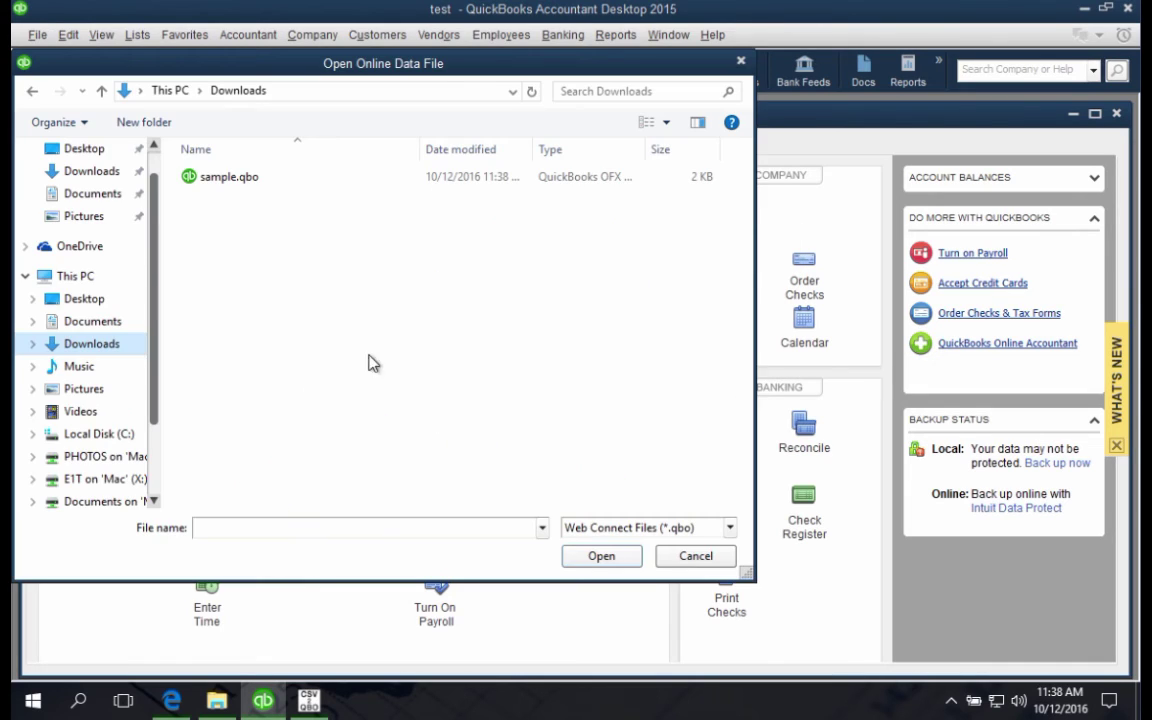
click(237, 178)
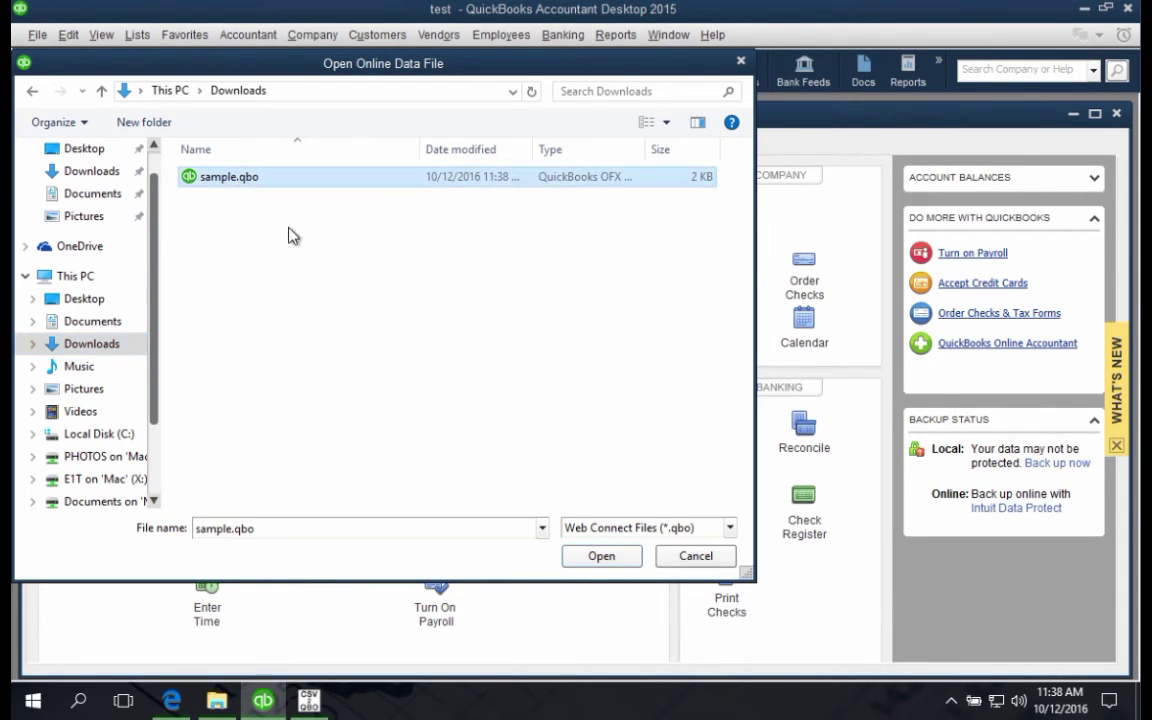
click(598, 556)
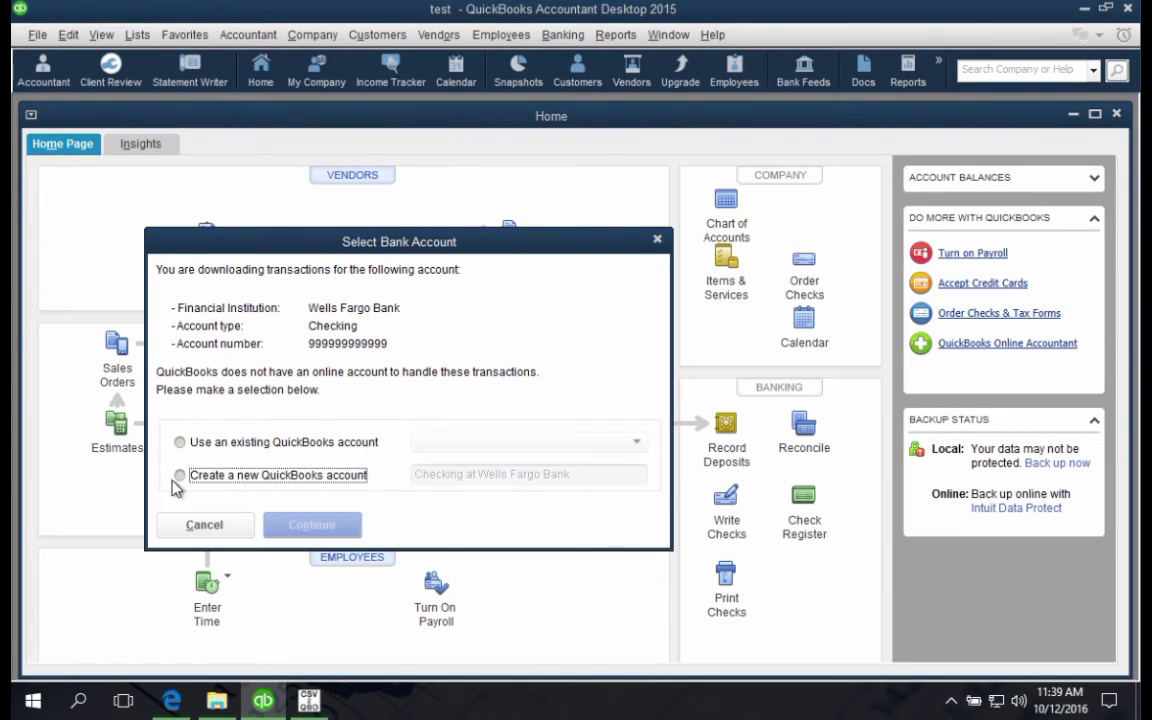
- Compare creating a new QuickBooks account with using an existing one, checking the list of existing accounts
click(223, 479)
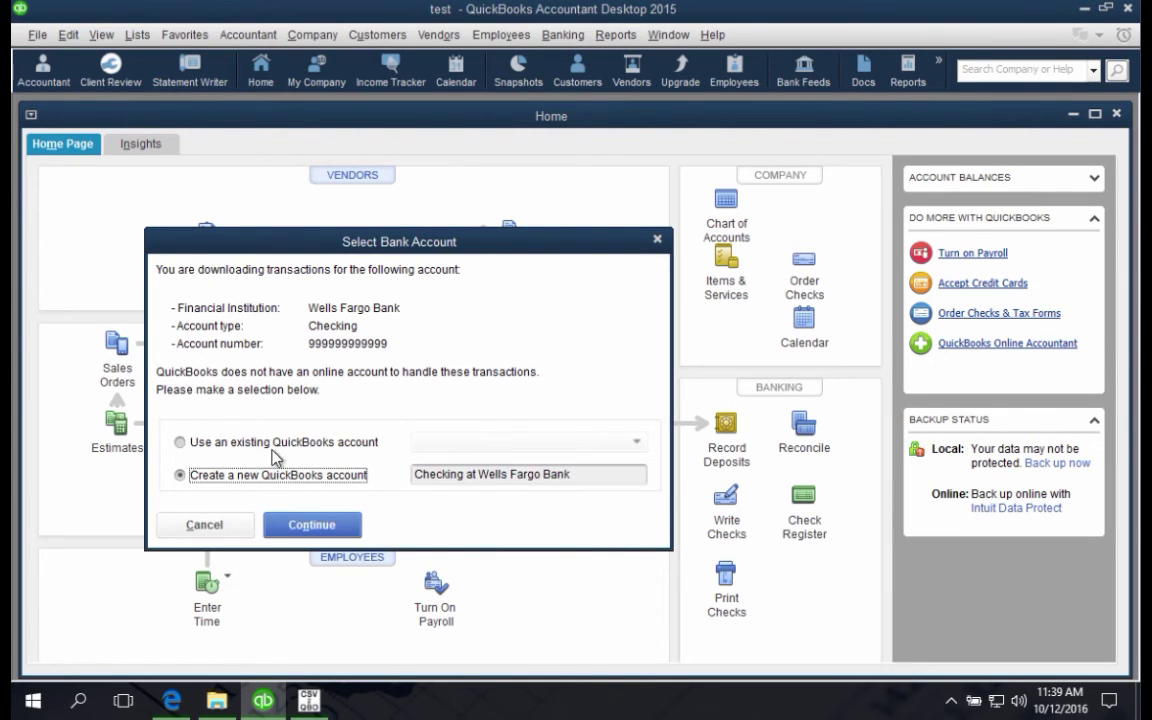
click(258, 443)
click(545, 445)
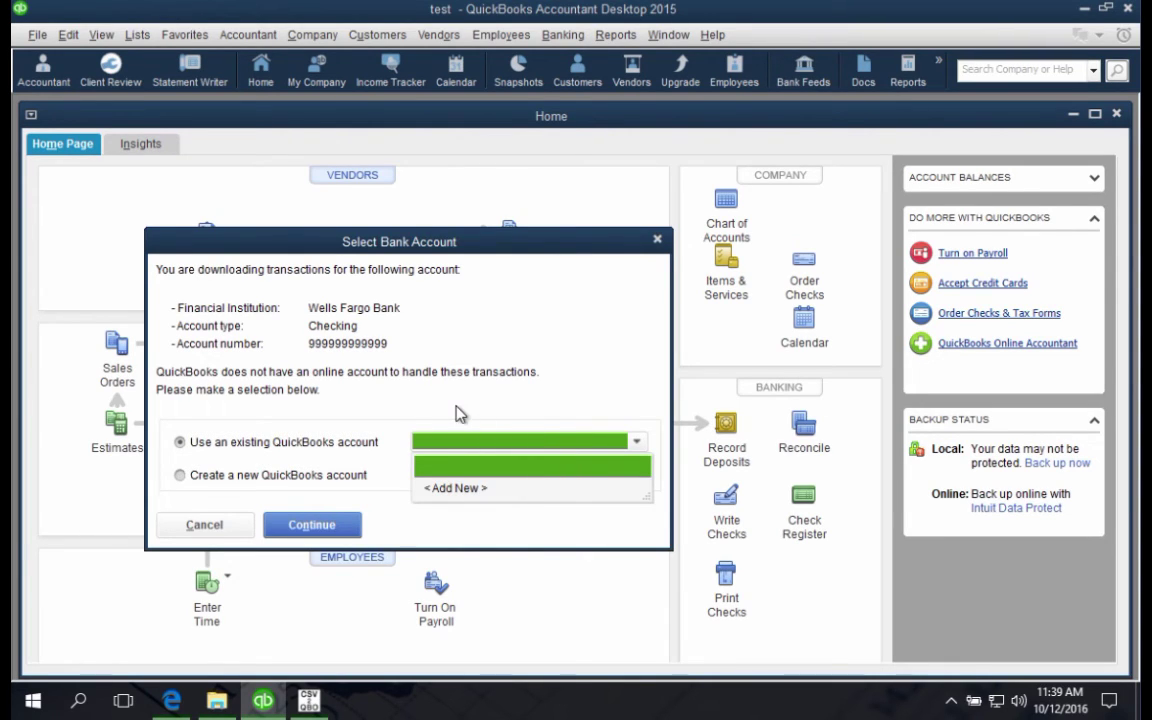
click(207, 478)
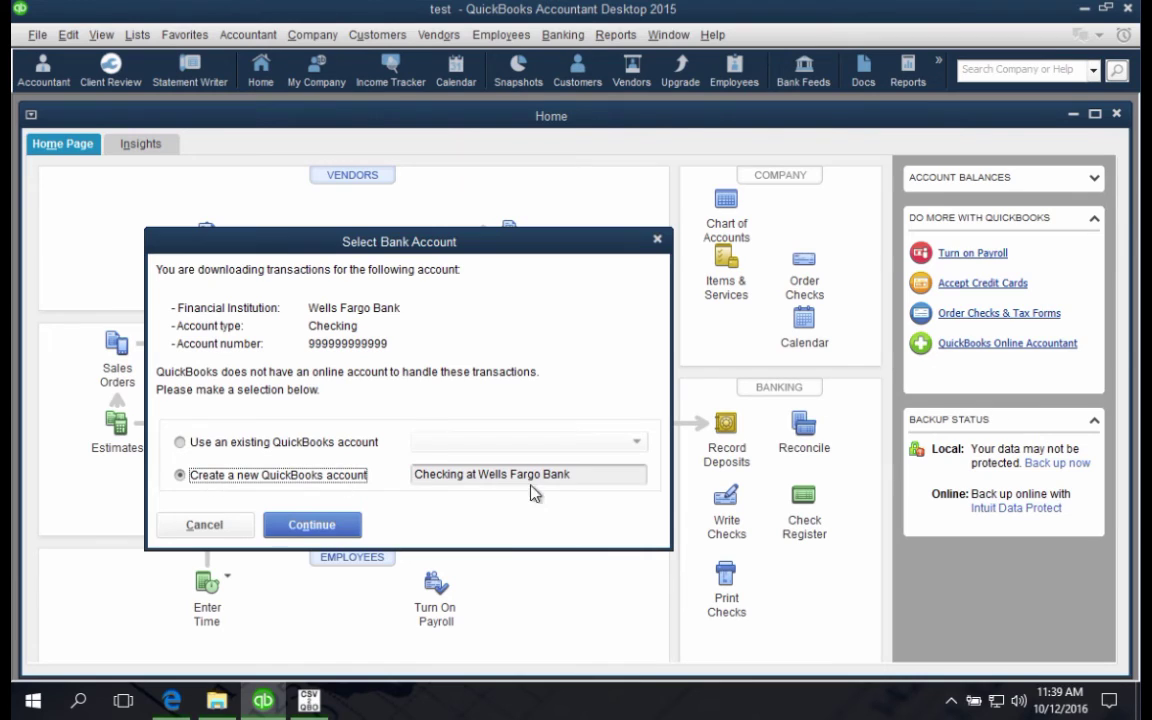
click(303, 445)
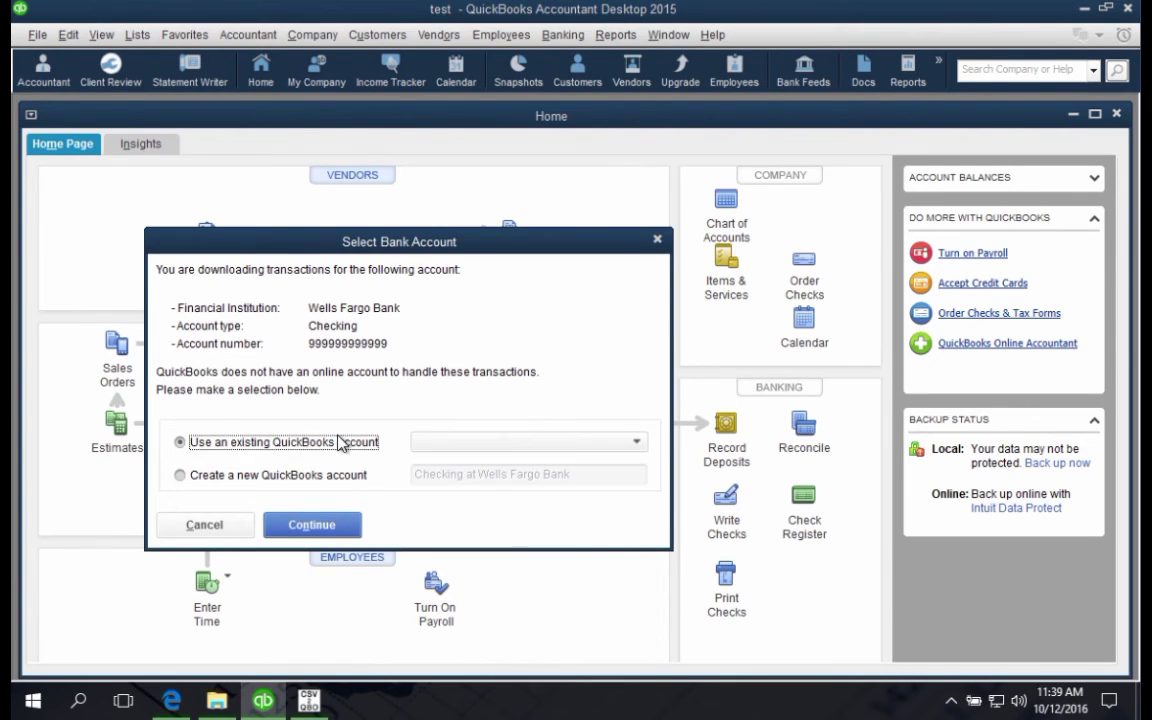
click(452, 450)
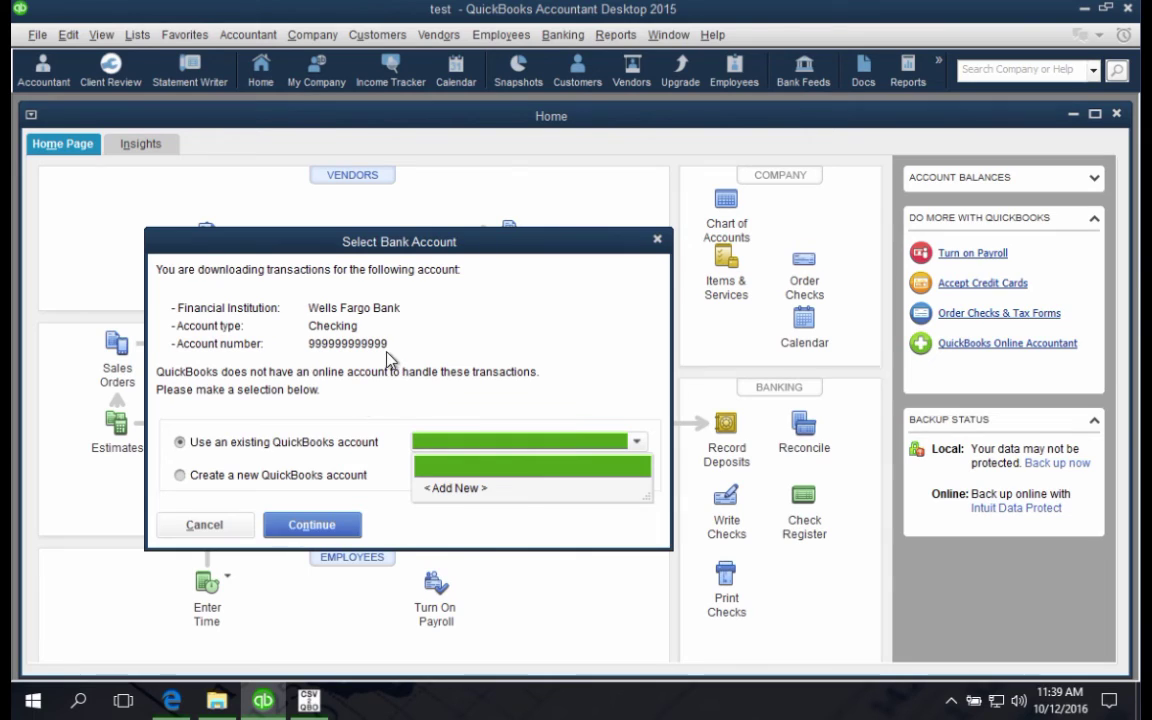
click(580, 413)
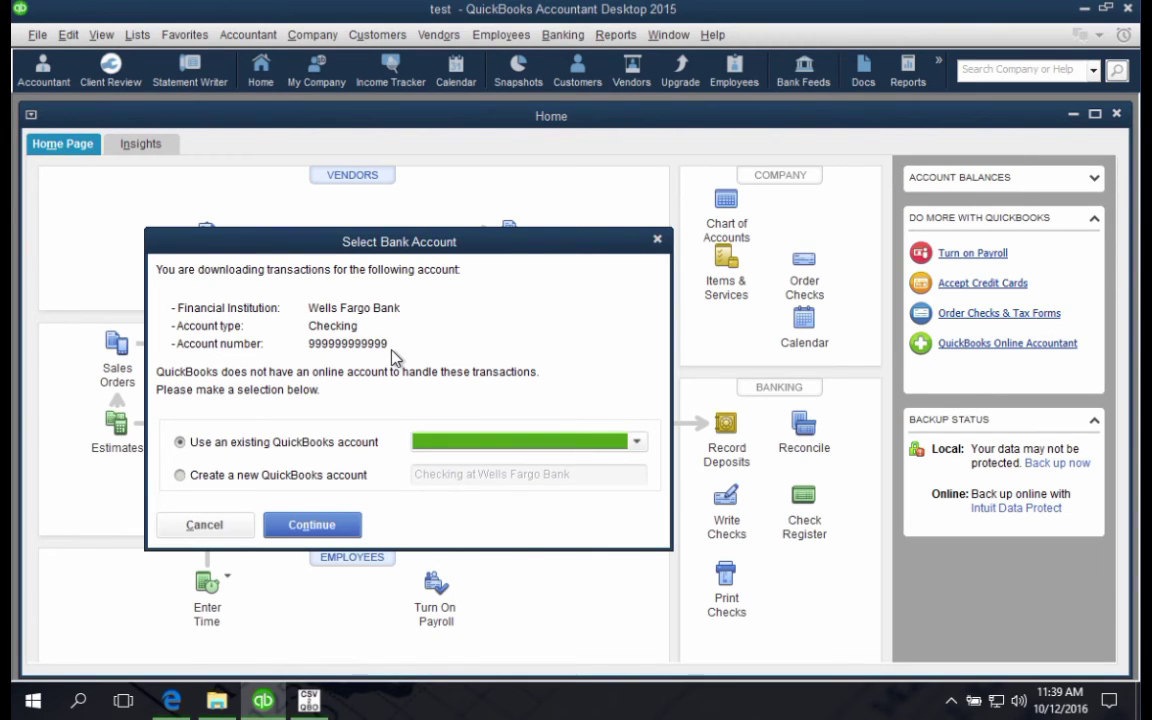
- Import into a new QuickBooks account named Checking at Wells Fargo Bank and open its transaction list in Bank Feeds
click(236, 475)
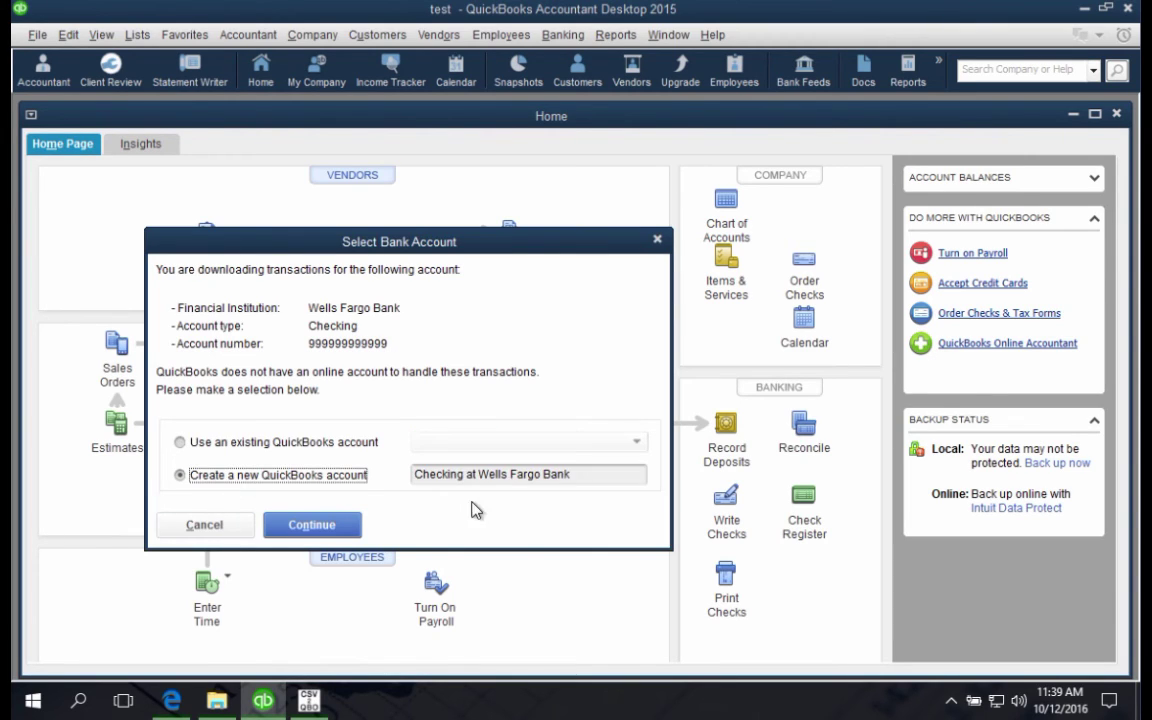
click(283, 525)
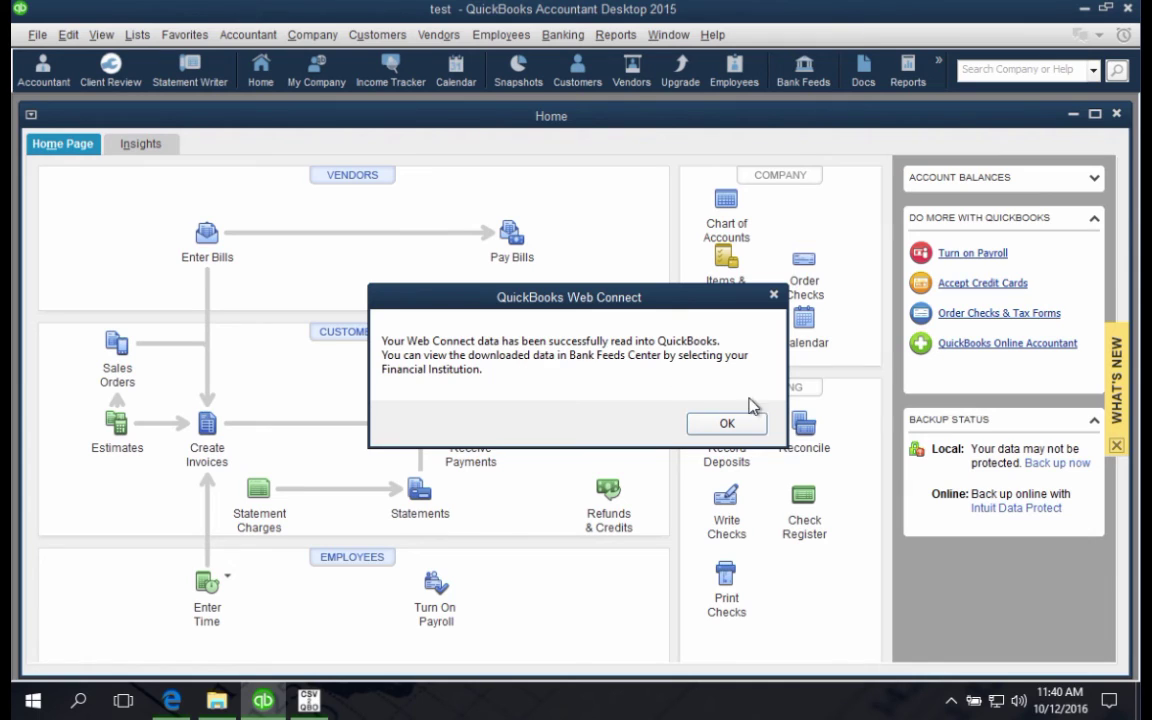
click(737, 424)
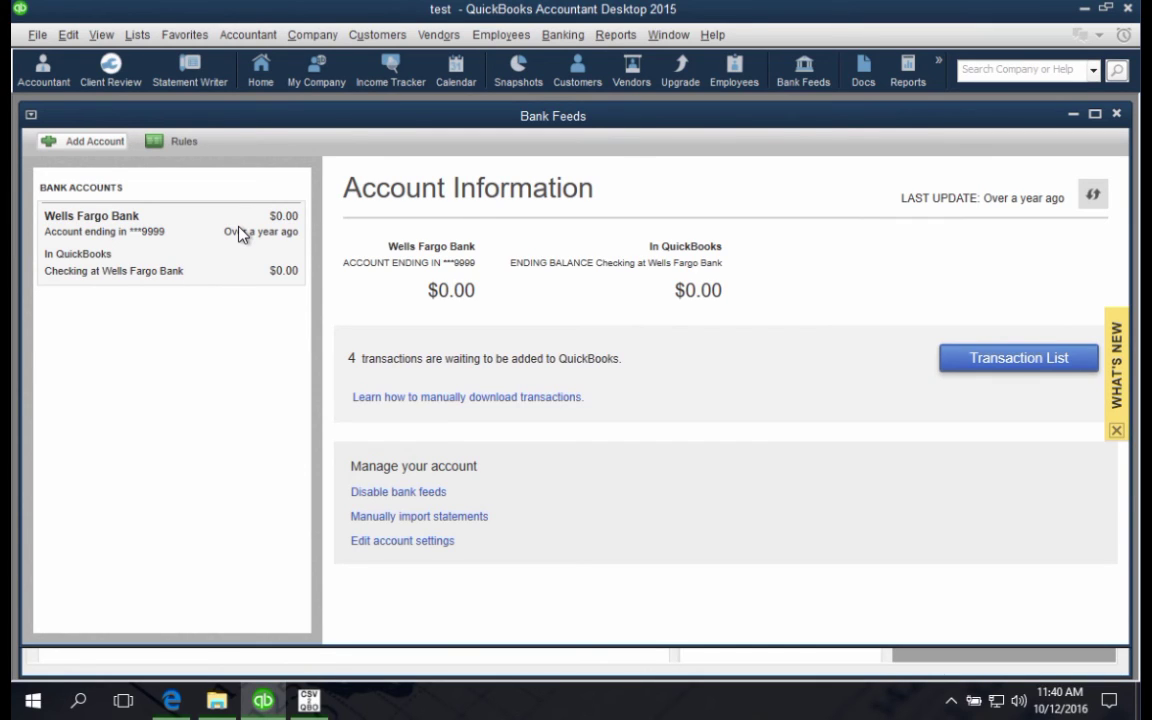
click(981, 369)
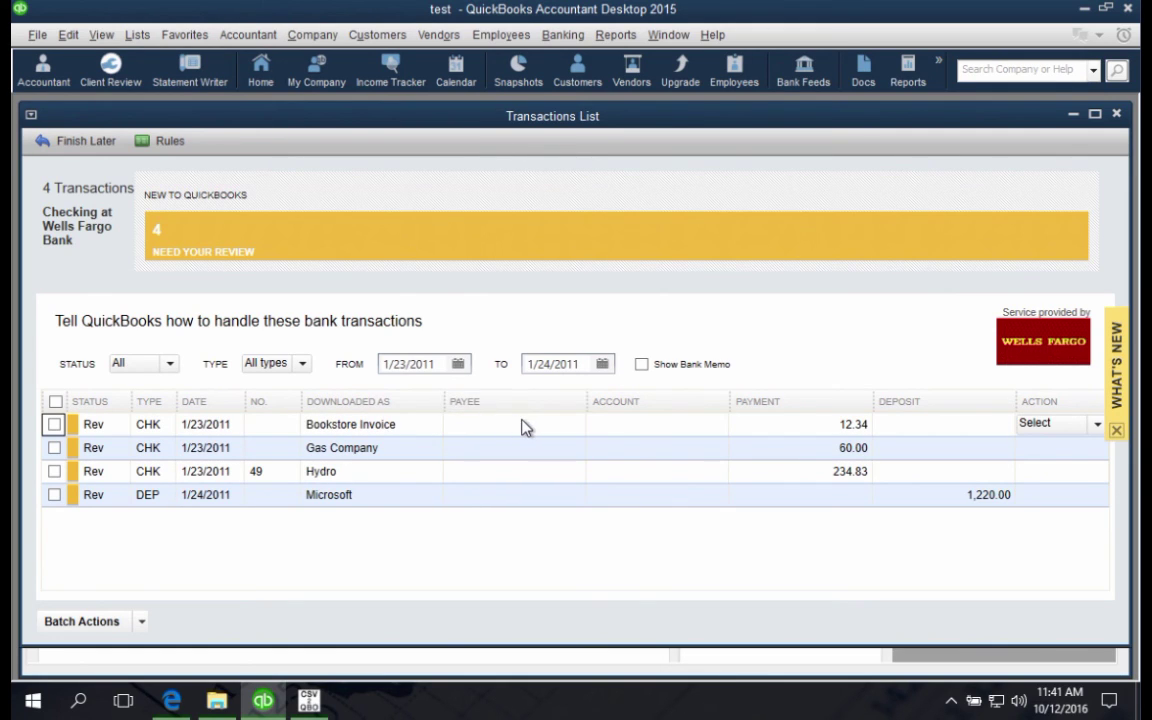
- Examine the name types available for a new payee on the Bookstore Invoice transaction, then cancel without adding one
click(578, 428)
click(577, 427)
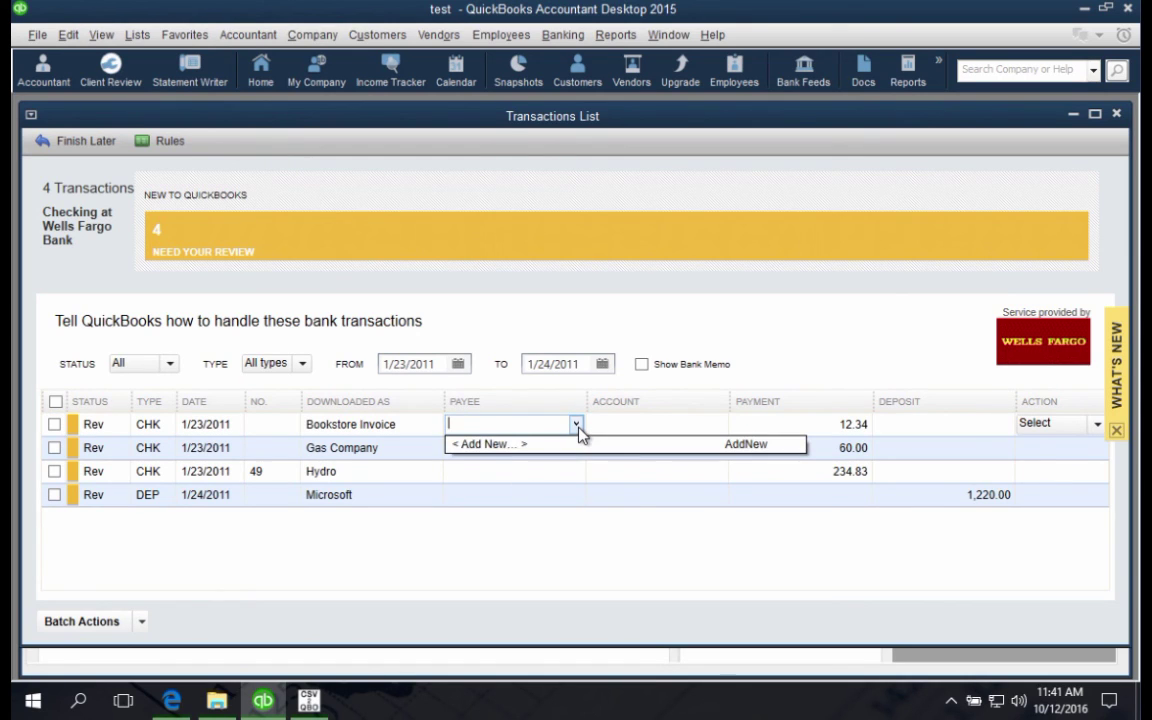
click(504, 445)
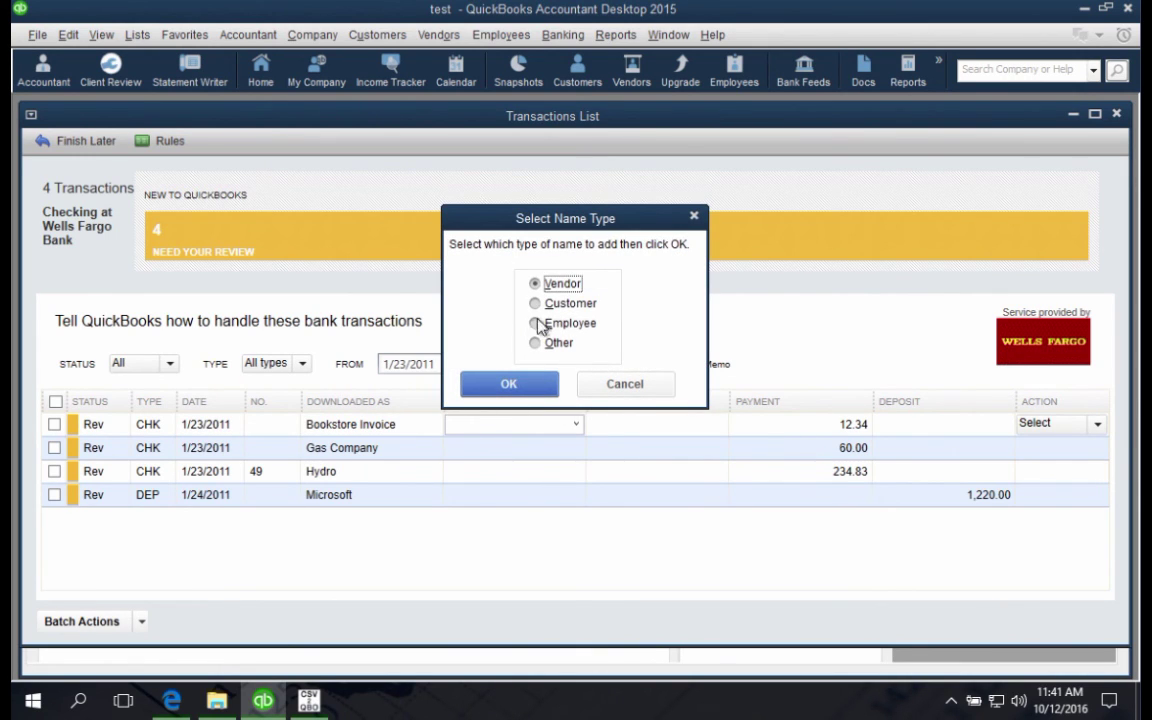
click(642, 388)
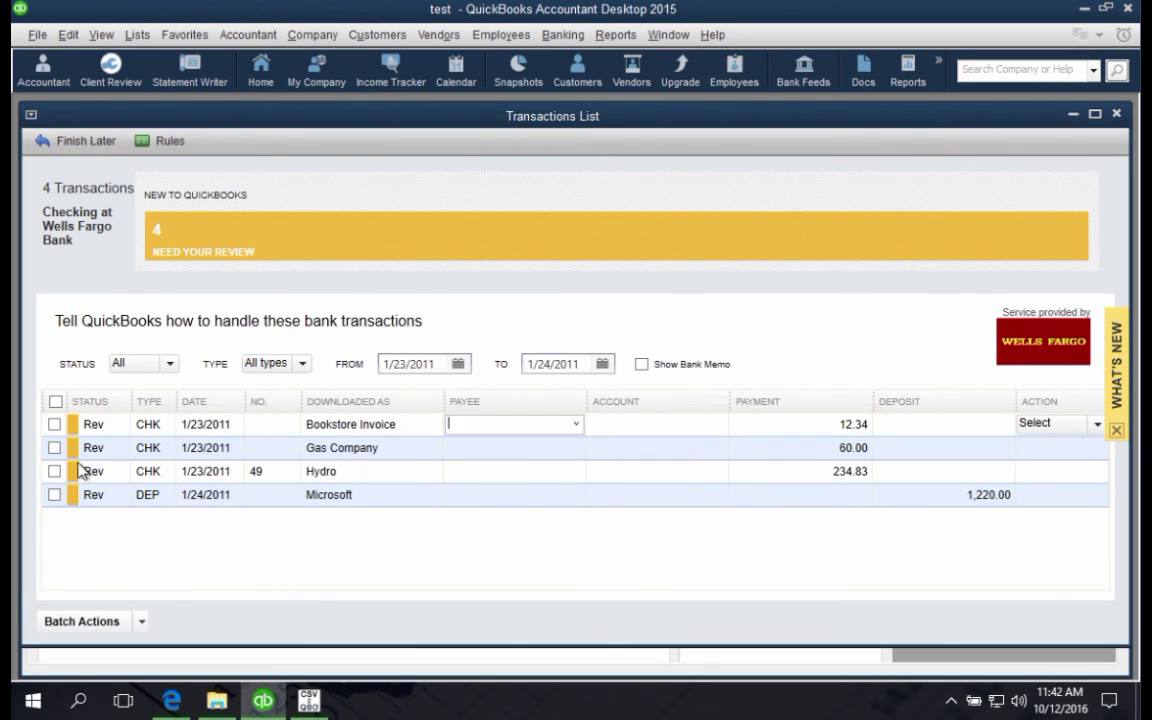
- Select all the downloaded transactions and view the batch actions available for them
click(54, 402)
click(142, 621)
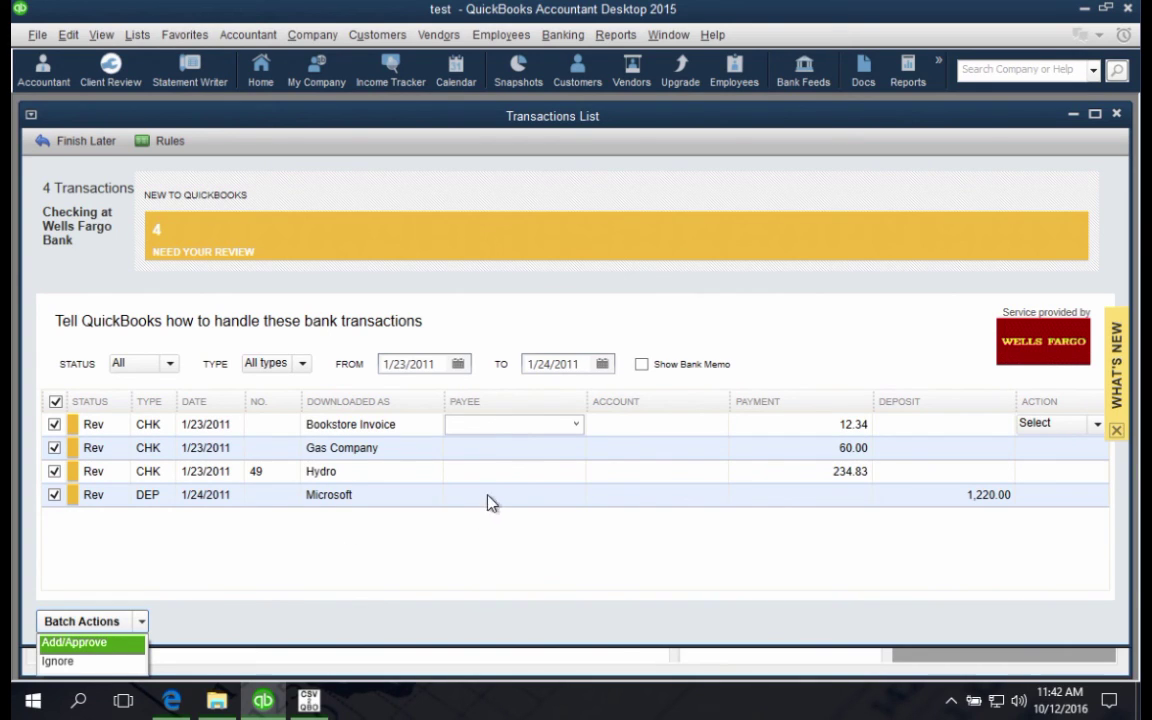
- Show the bank memo column to examine the imported memos, then hide it again
click(642, 369)
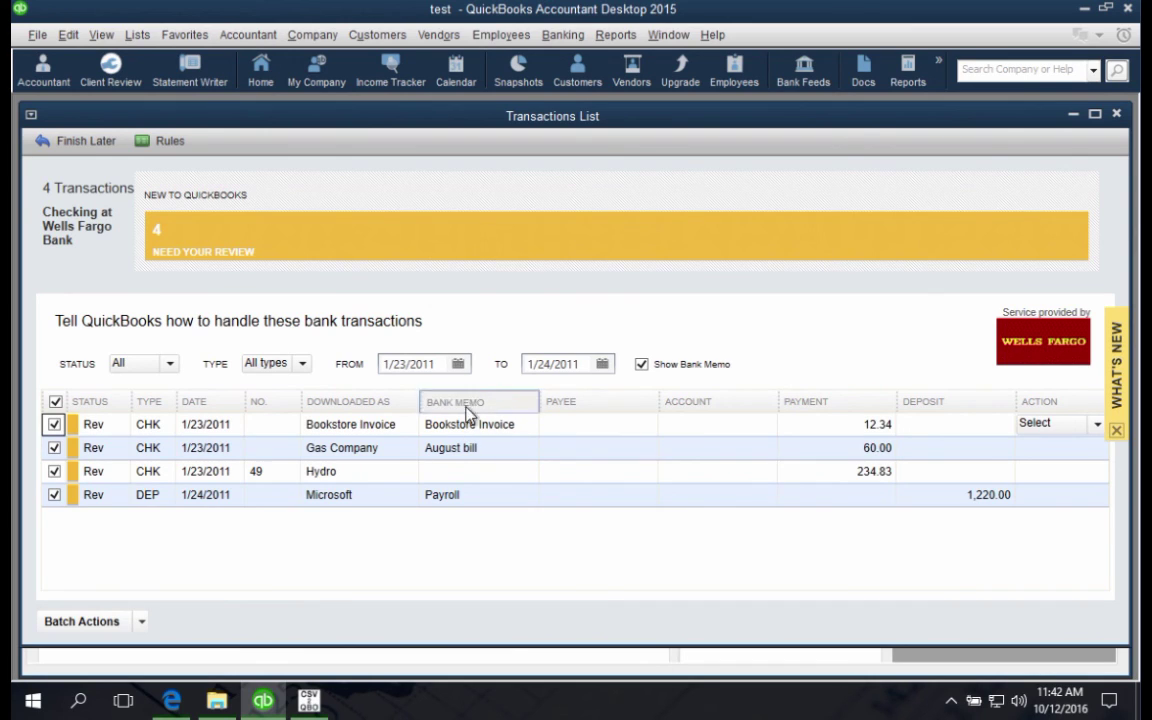
click(647, 368)
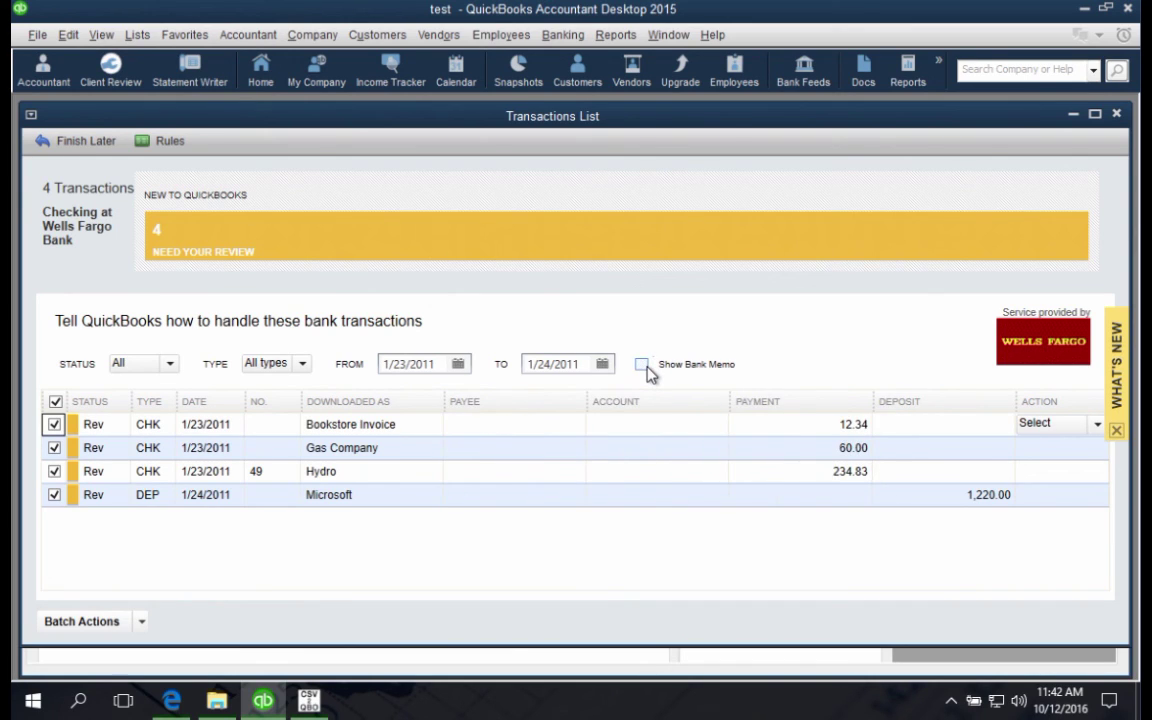
click(647, 368)
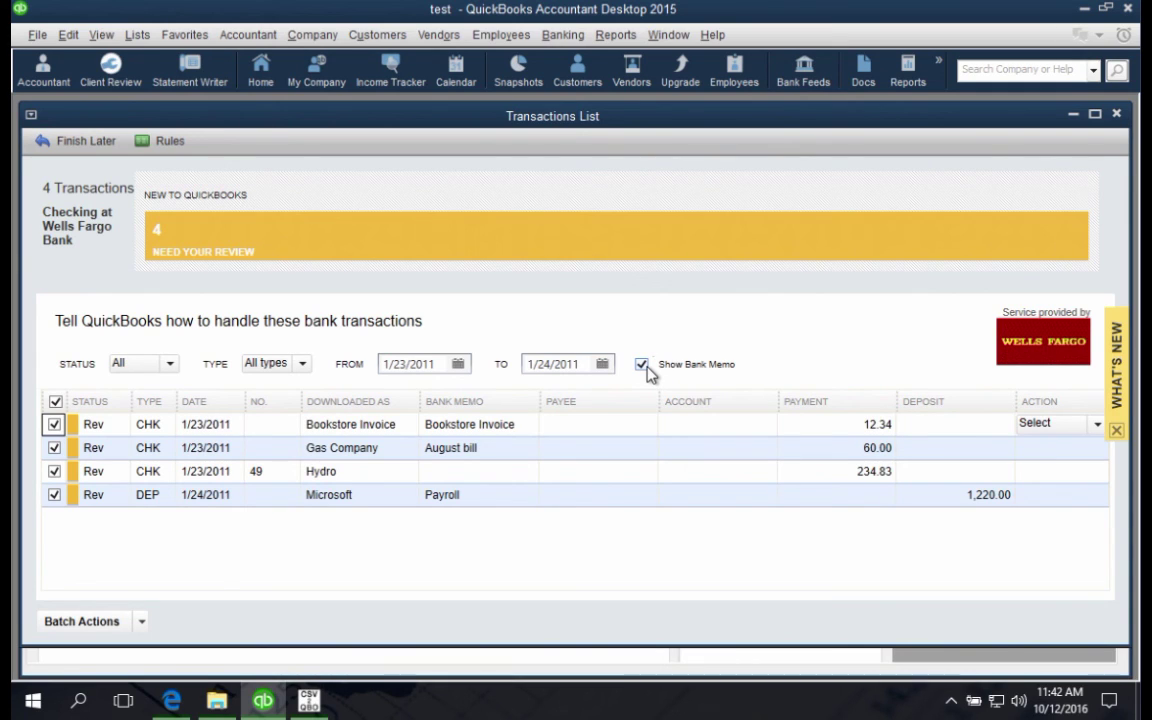
click(647, 368)
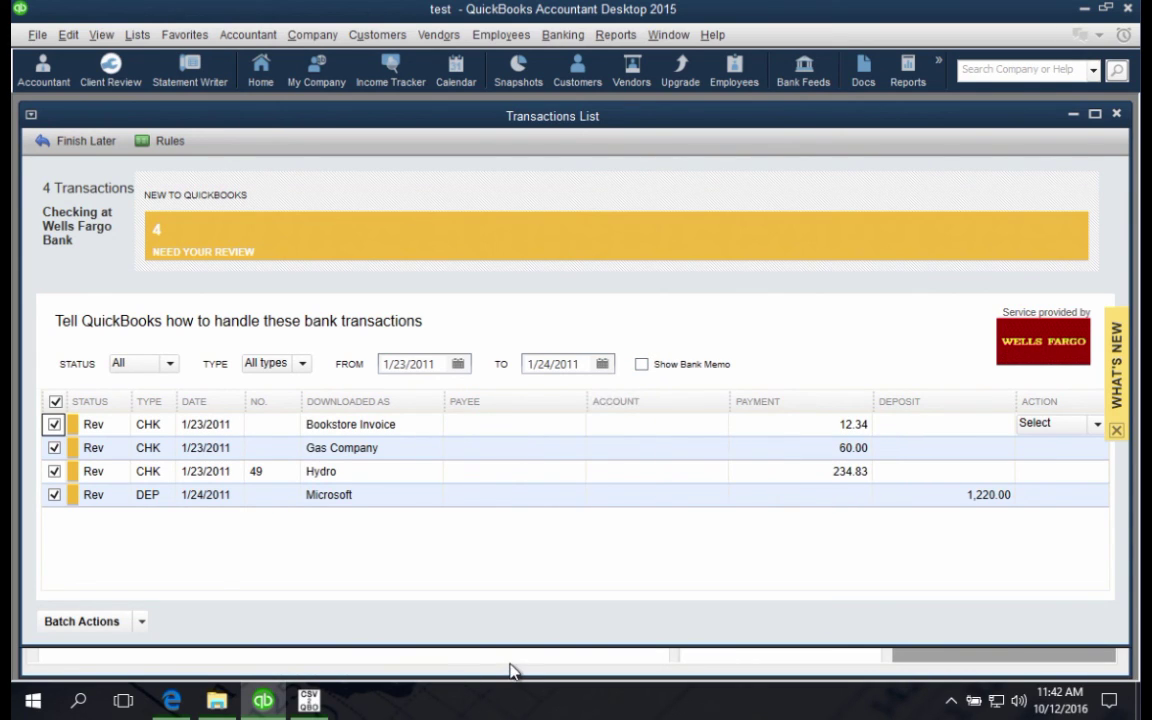